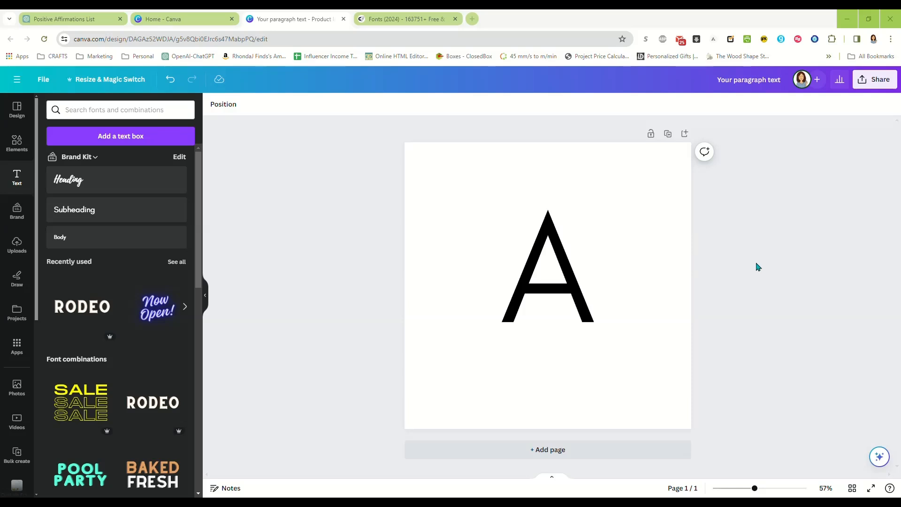
Step: Enlarge the letter A to font size 584 and recentre it on the page
click(569, 292)
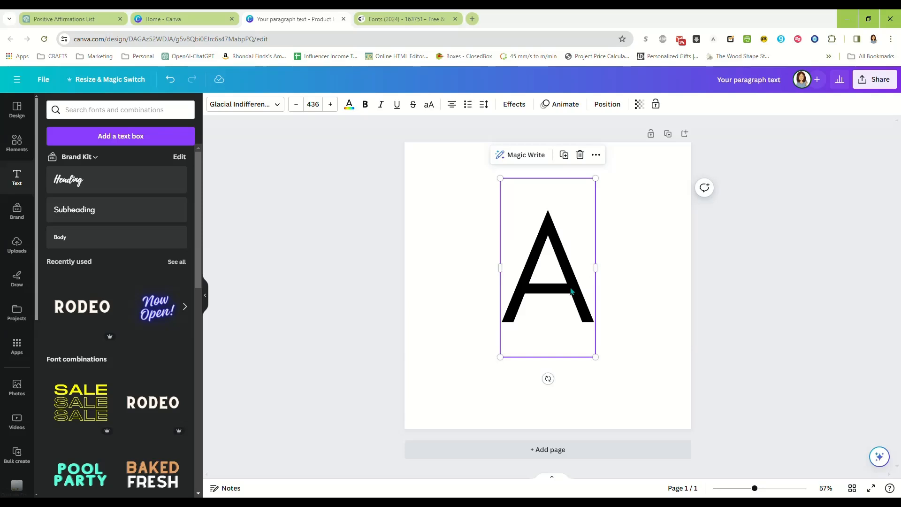
drag(501, 178, 486, 154)
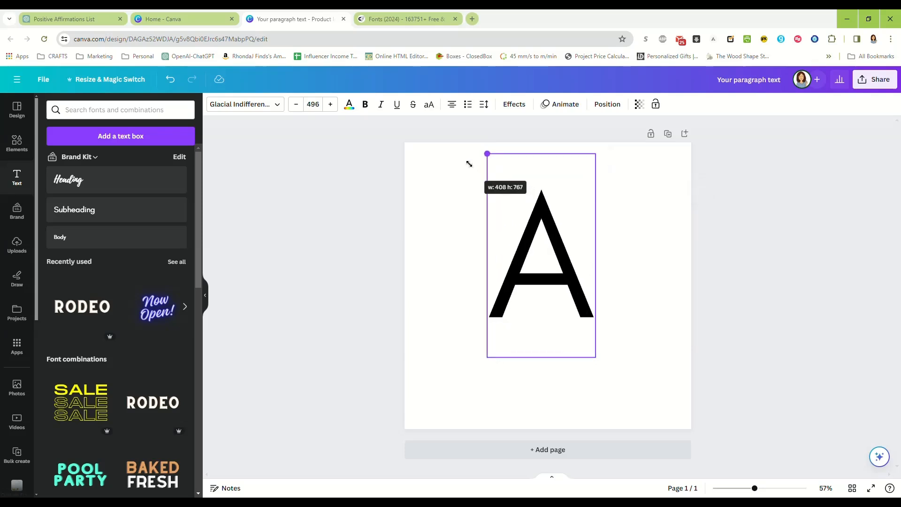
drag(597, 358, 620, 394)
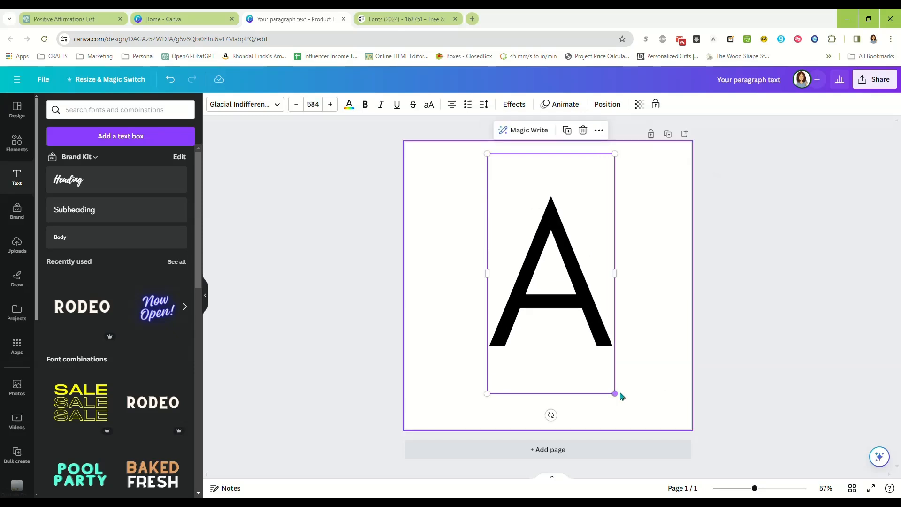
click(479, 262)
click(515, 295)
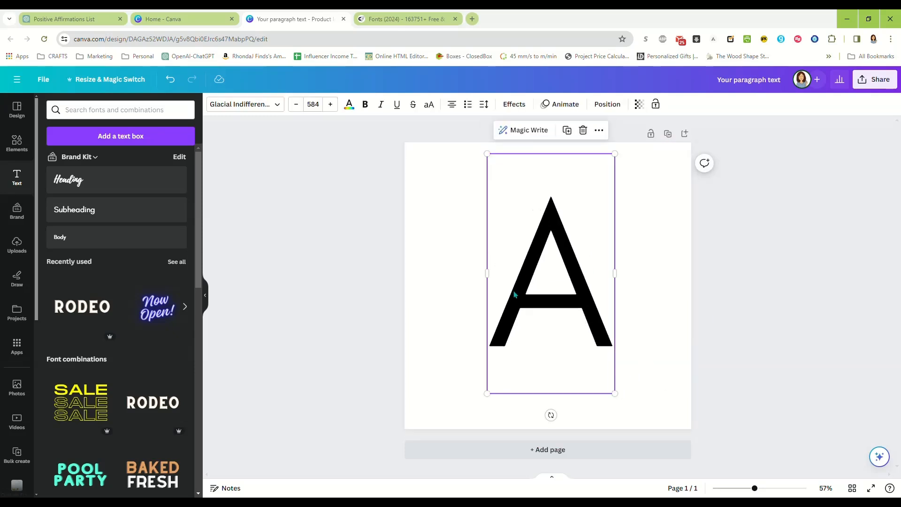
drag(515, 295, 510, 294)
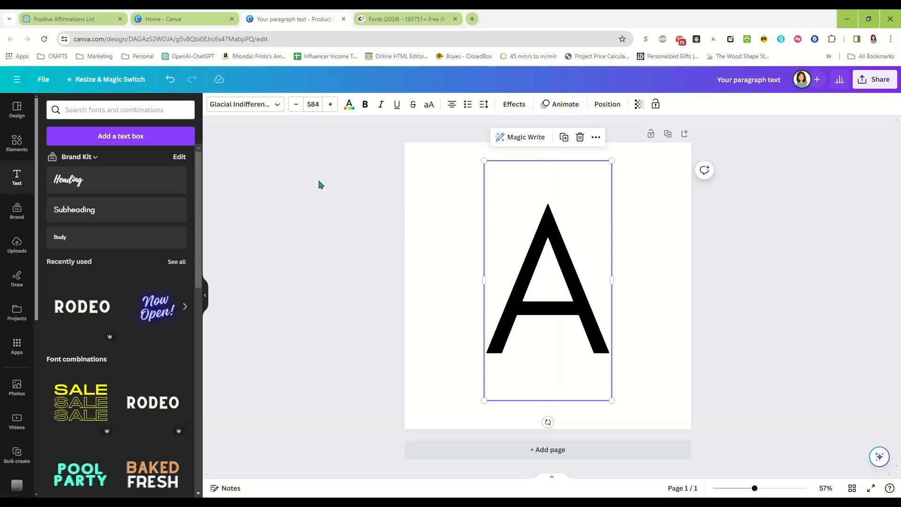
Step: Switch to the Creative Fabrica fonts page and examine the font styles on offer
click(393, 19)
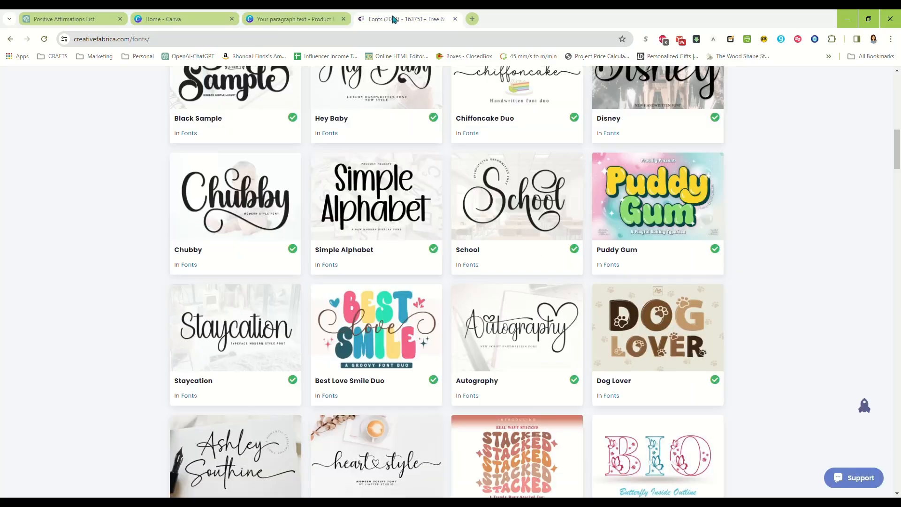
scroll(746, 282, down, 6)
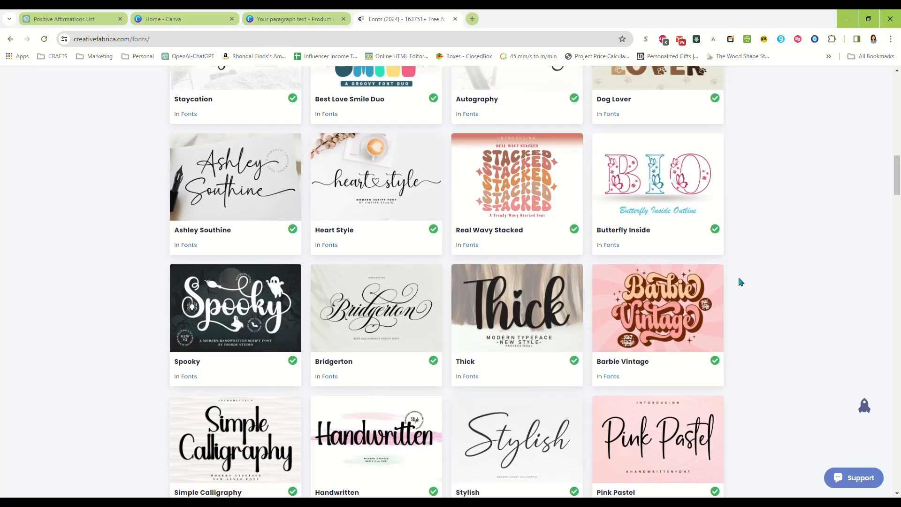
scroll(740, 281, down, 6)
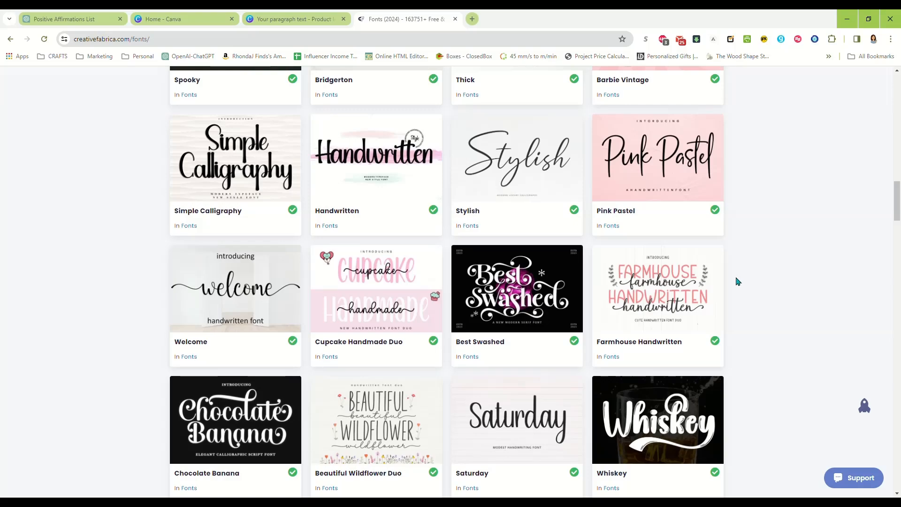
scroll(736, 281, down, 3)
scroll(737, 281, down, 2)
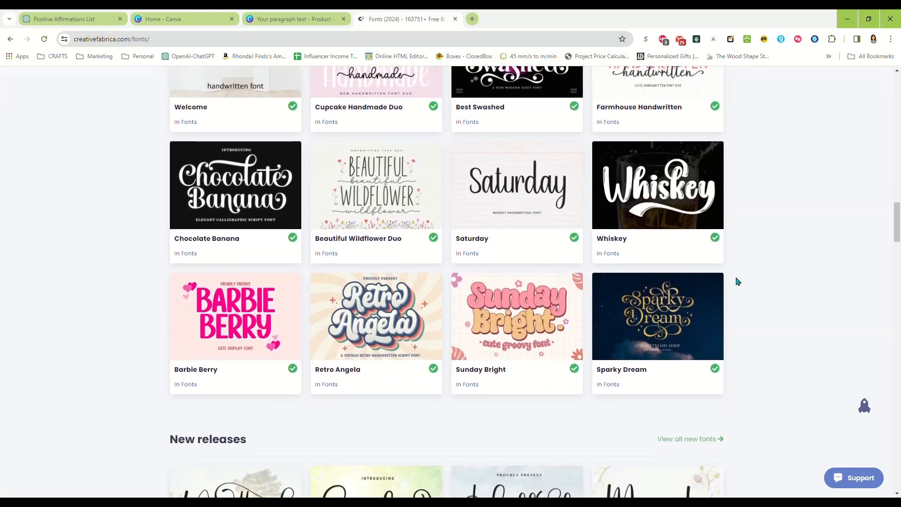
scroll(751, 272, up, 12)
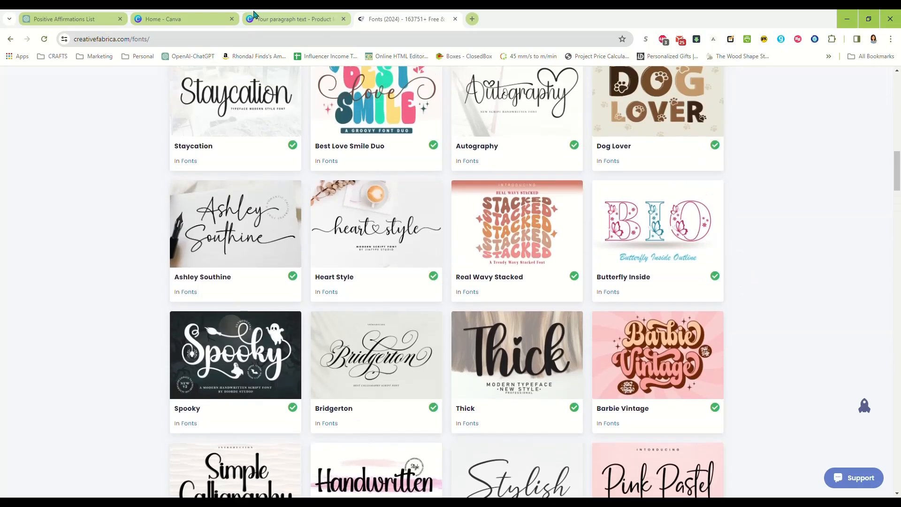
Step: Return to the Canva design and change the letter A's font to Shrikhand
click(254, 14)
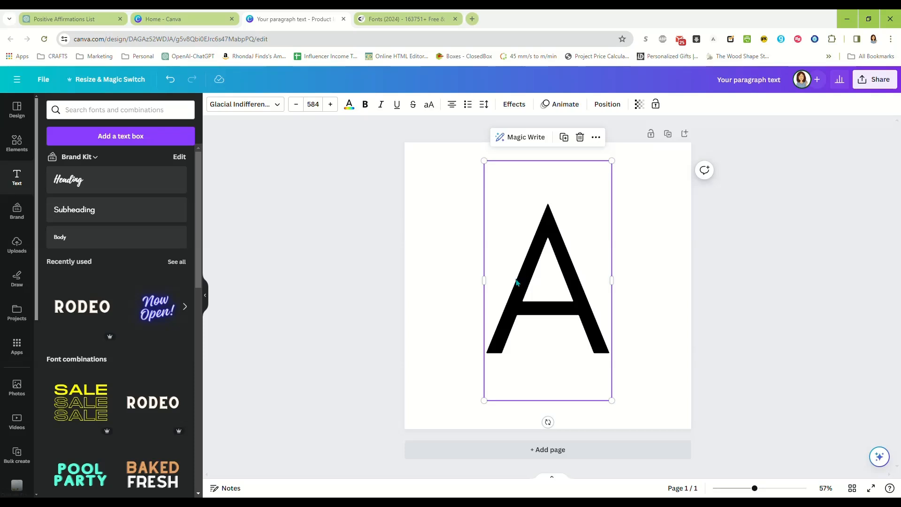
click(278, 105)
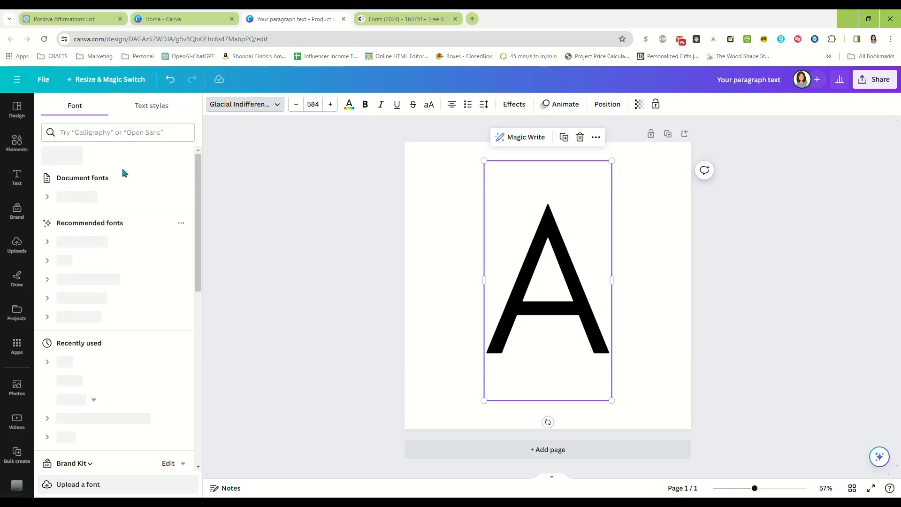
click(147, 112)
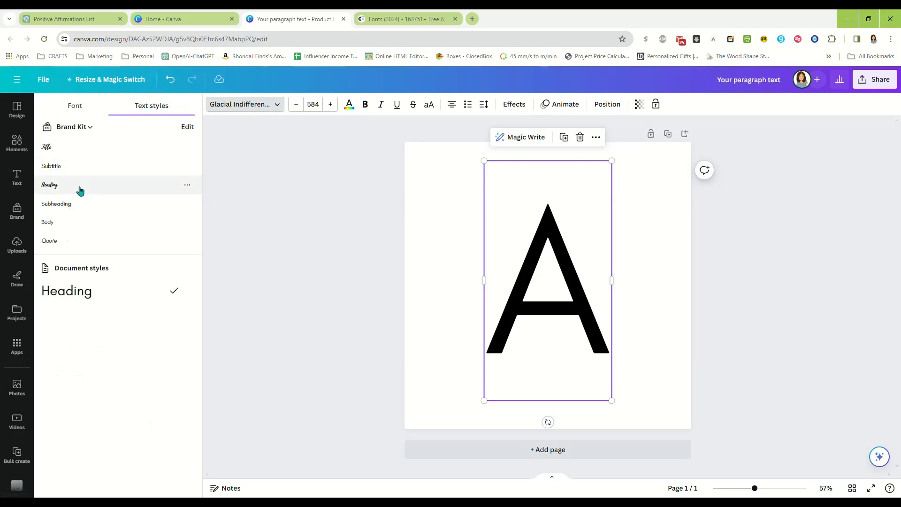
click(81, 109)
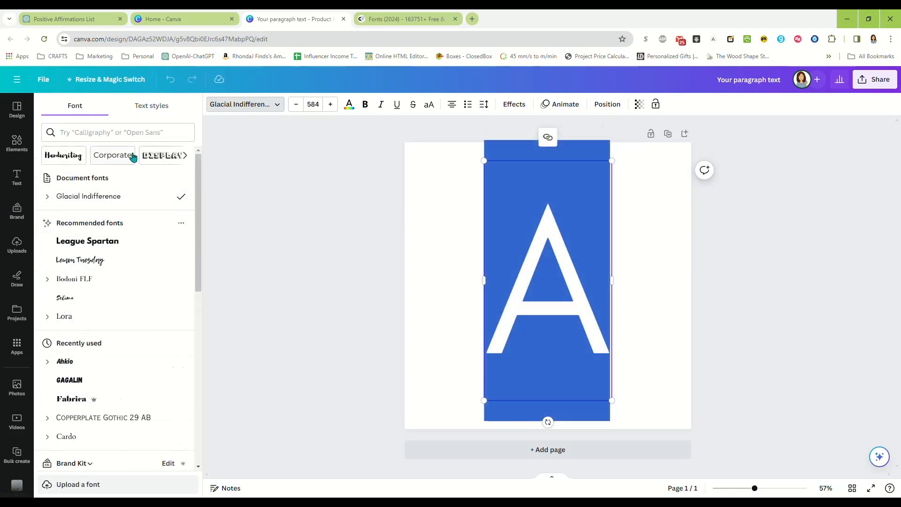
scroll(133, 256, down, 3)
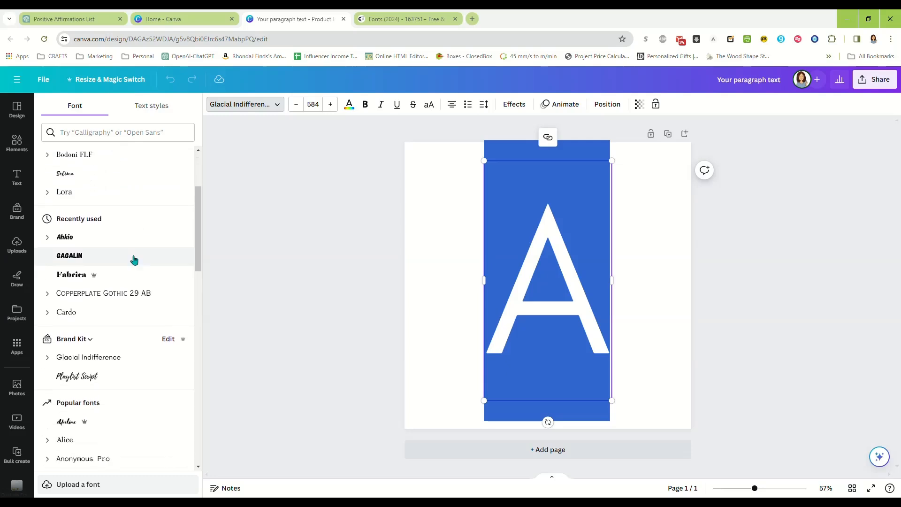
scroll(130, 244, down, 5)
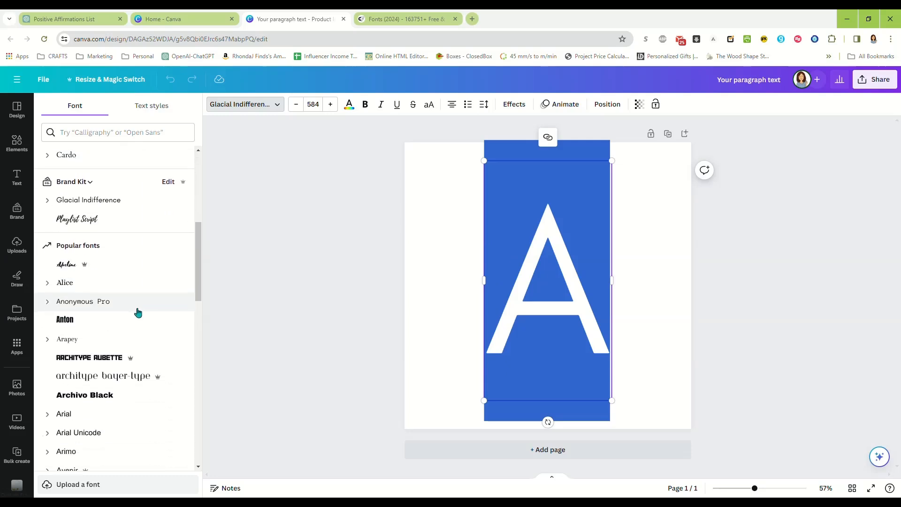
scroll(141, 308, down, 5)
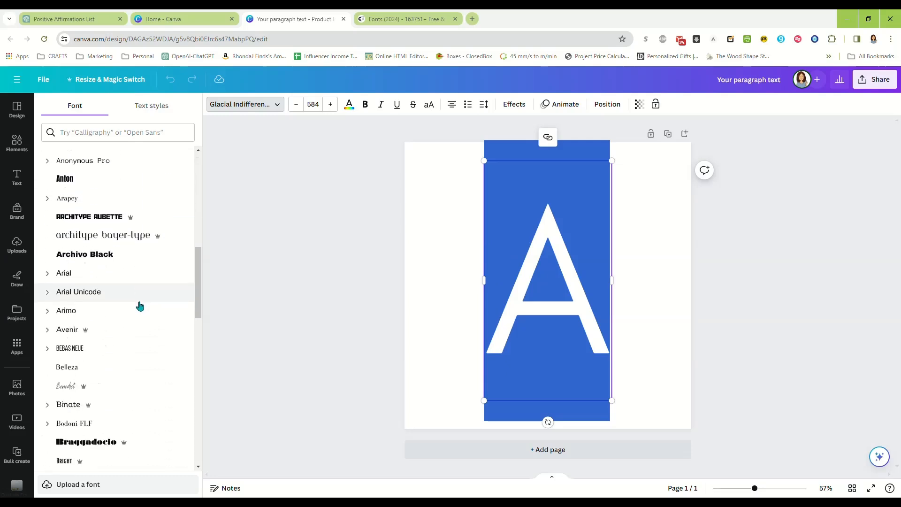
scroll(146, 303, down, 6)
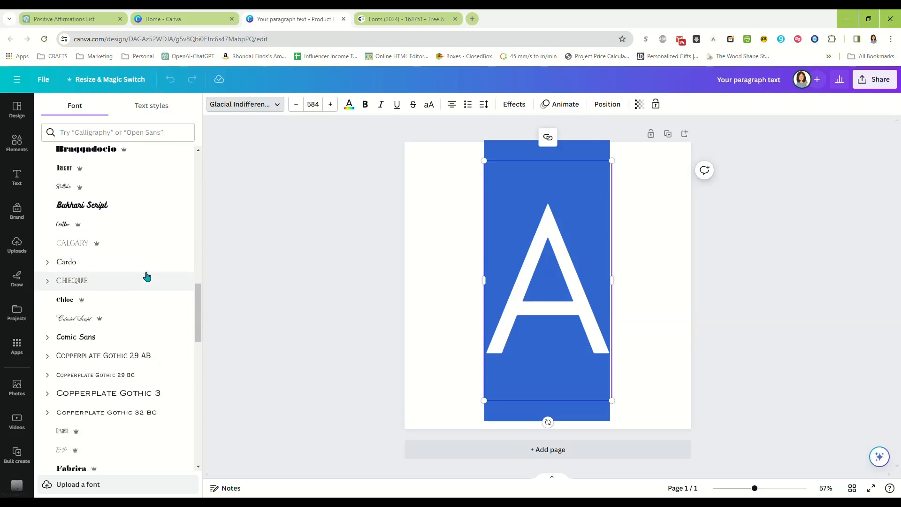
scroll(151, 256, down, 3)
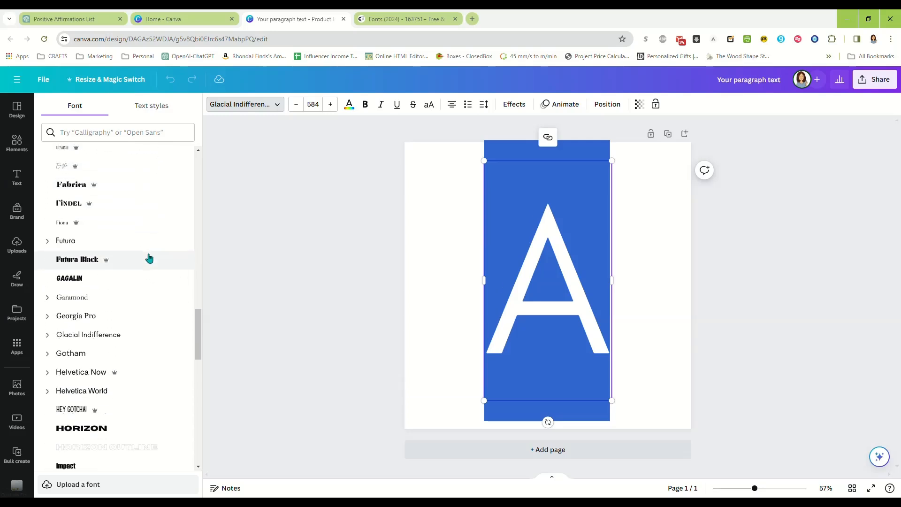
scroll(145, 256, down, 6)
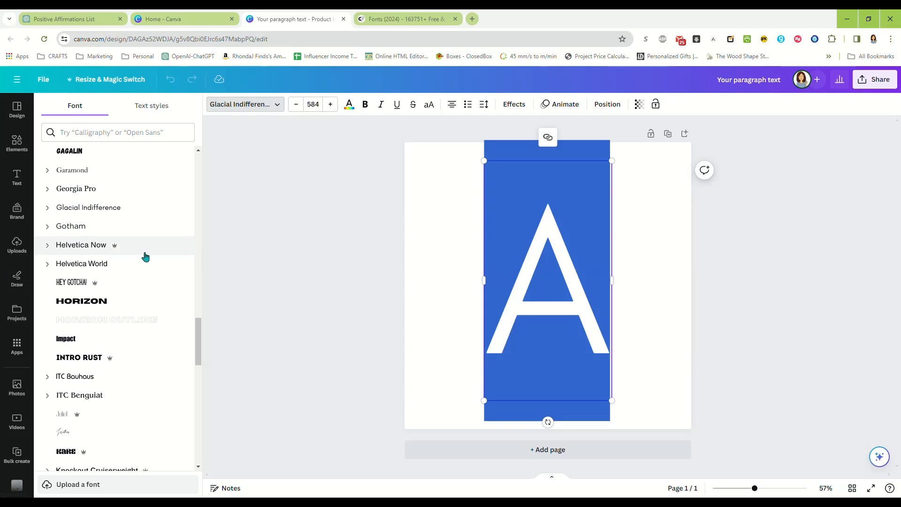
scroll(146, 257, down, 4)
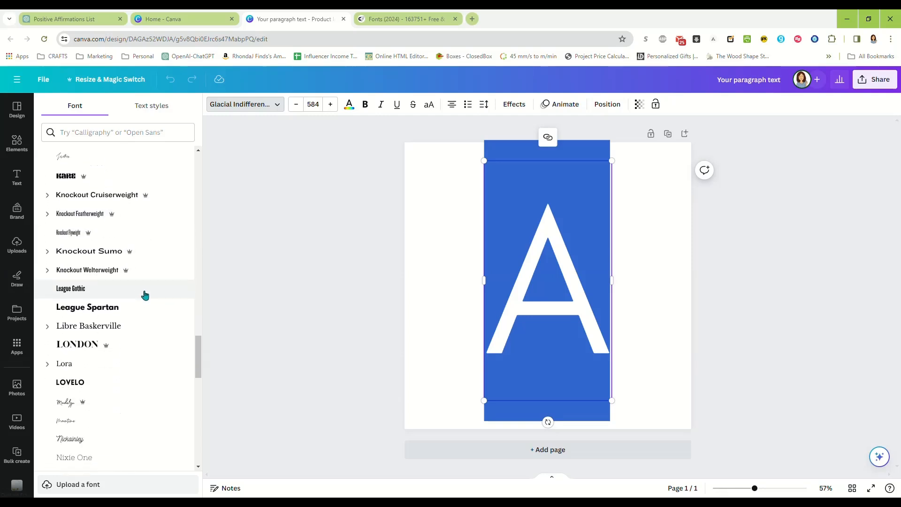
scroll(144, 295, down, 6)
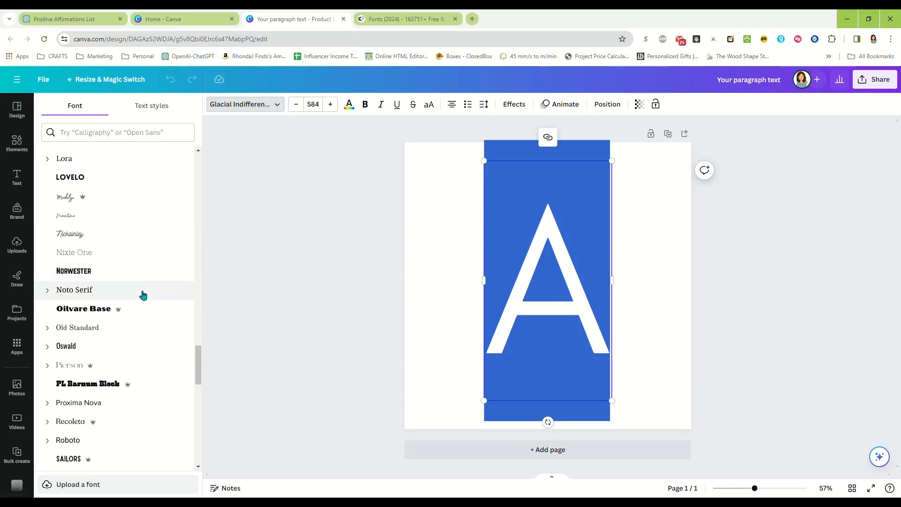
scroll(143, 295, down, 1)
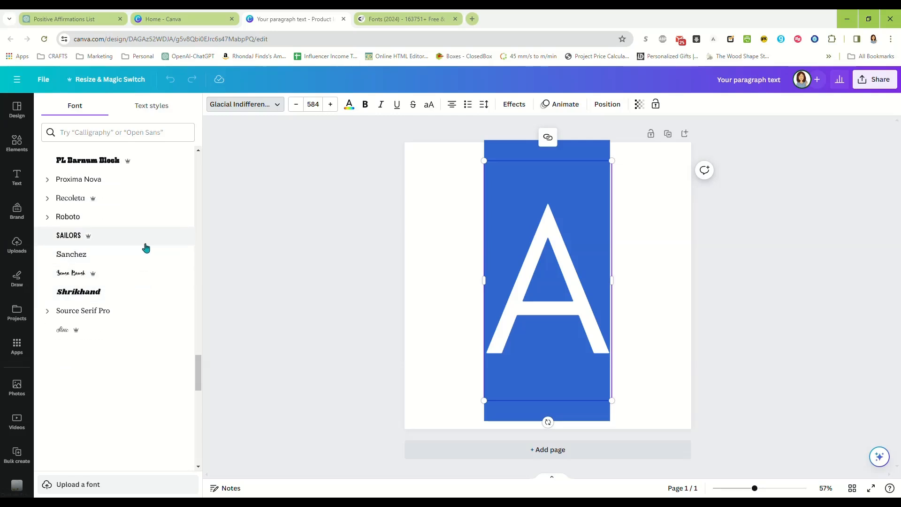
scroll(147, 268, down, 1)
click(133, 247)
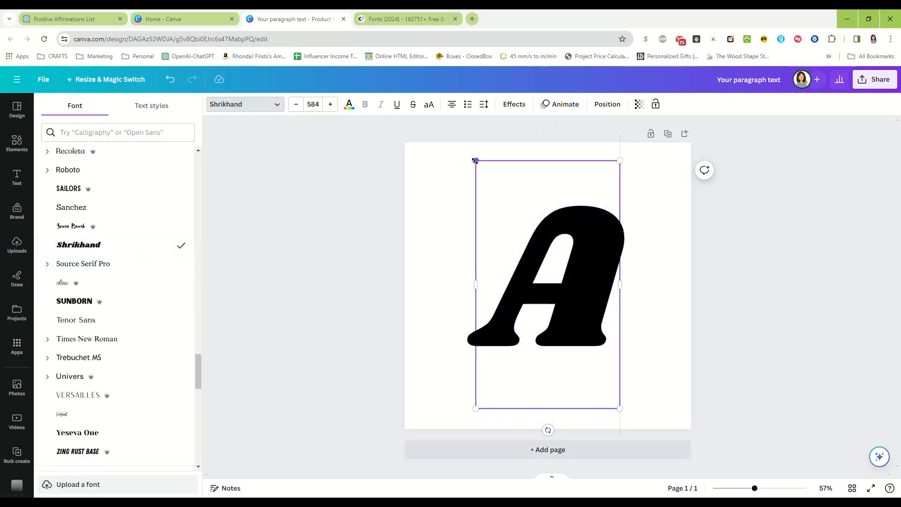
Step: Enlarge the Shrikhand letter A to font size 779 and reposition it near the centre of the page
drag(476, 160, 411, 137)
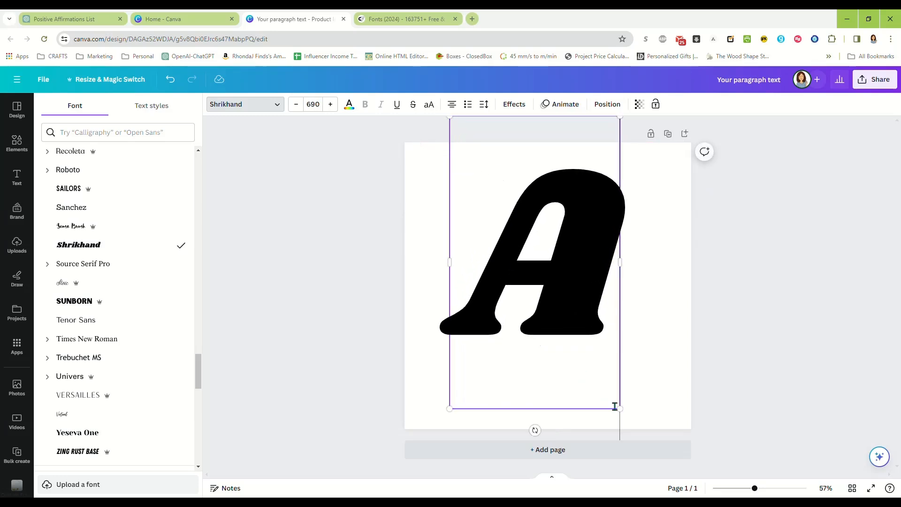
drag(620, 409, 642, 447)
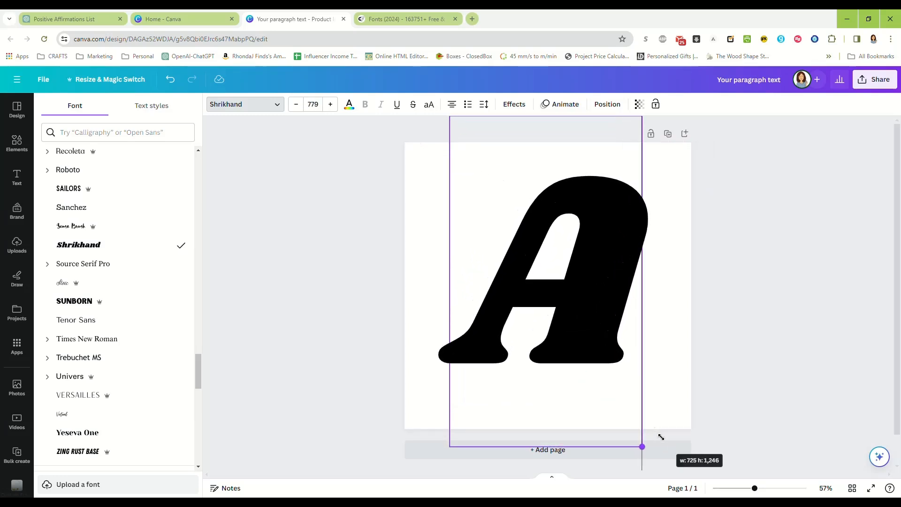
click(757, 340)
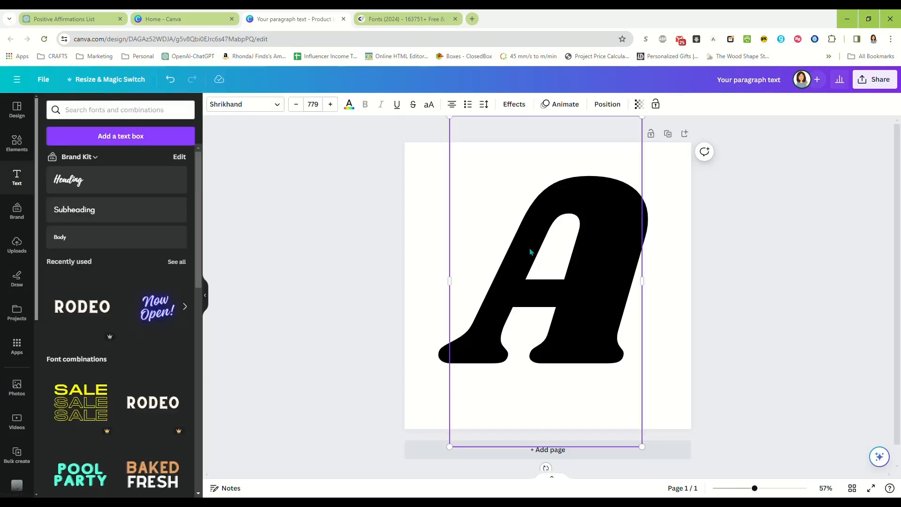
drag(530, 251, 531, 255)
click(740, 274)
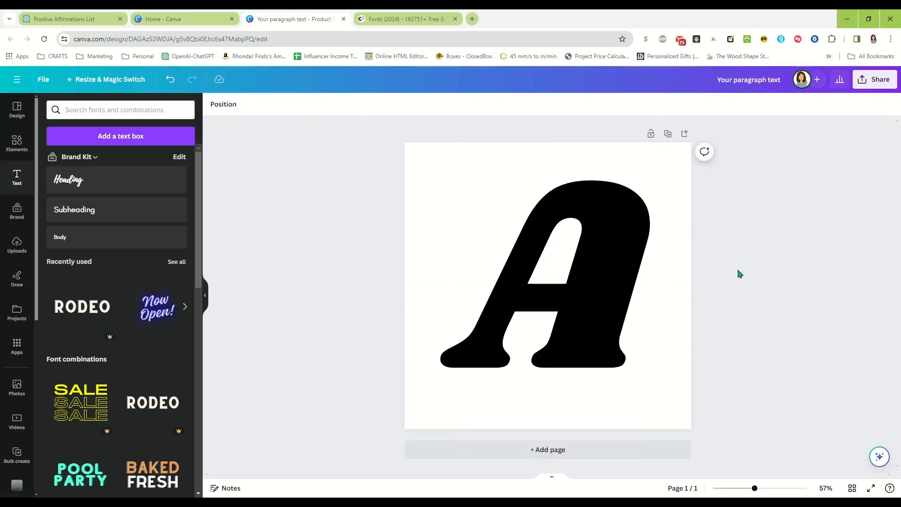
Step: Download the letter design as a PNG file
click(873, 78)
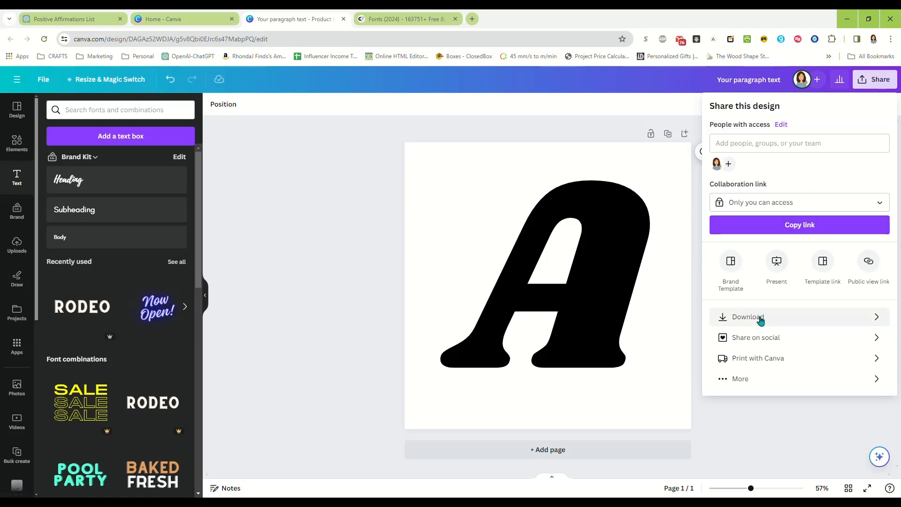
click(777, 318)
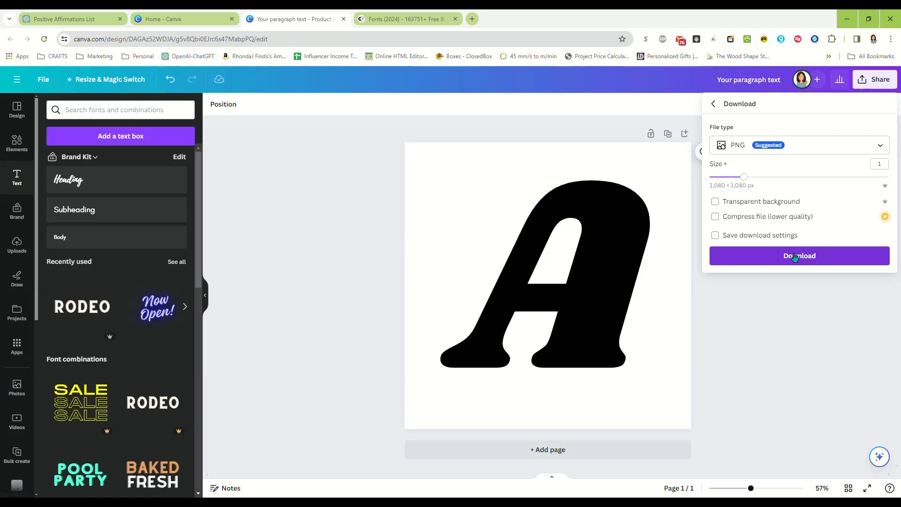
click(792, 148)
click(792, 146)
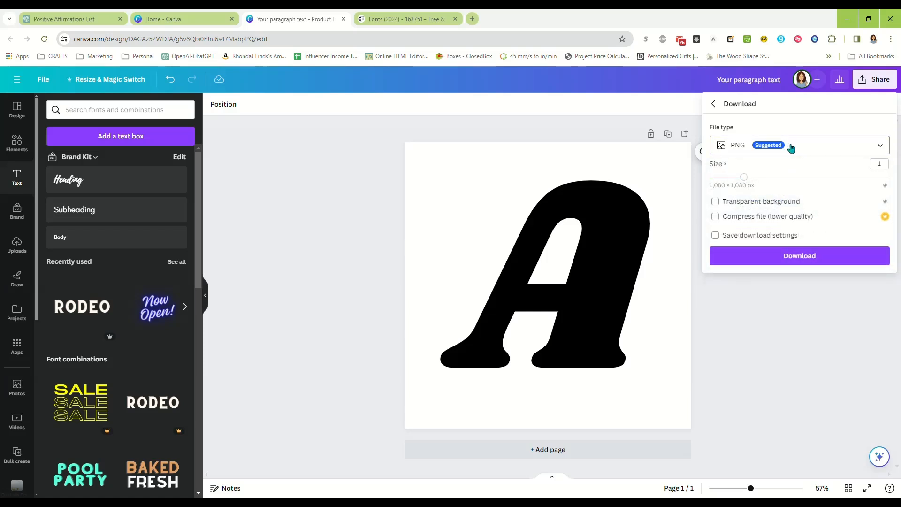
click(789, 256)
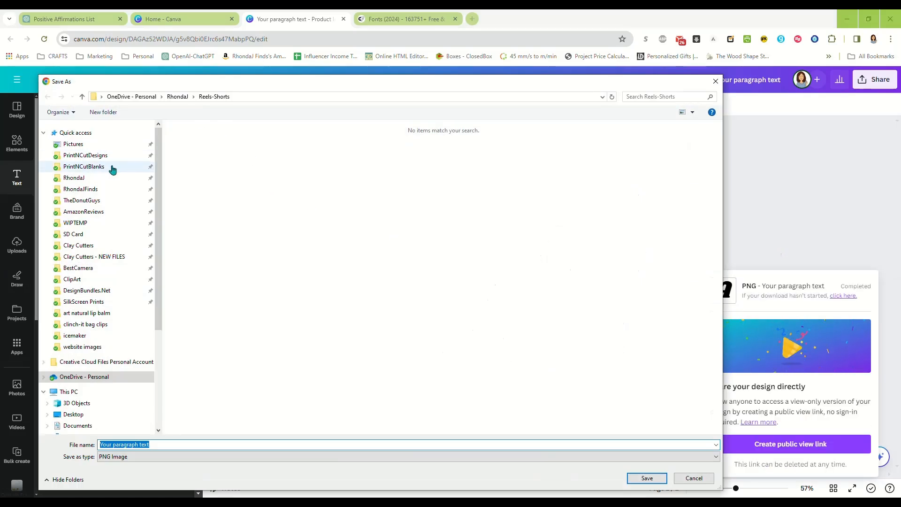
Step: Save the downloaded letter PNG in the WIPTEMP folder as capA
click(94, 223)
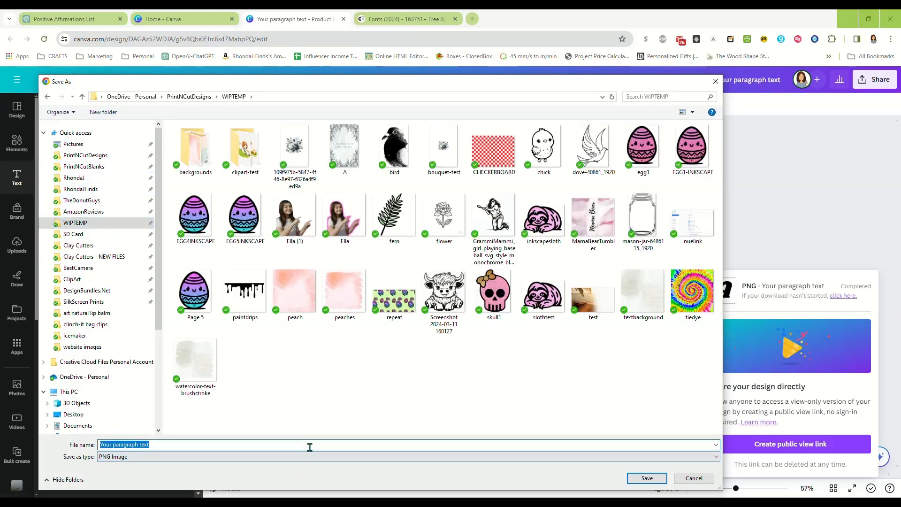
text(c)
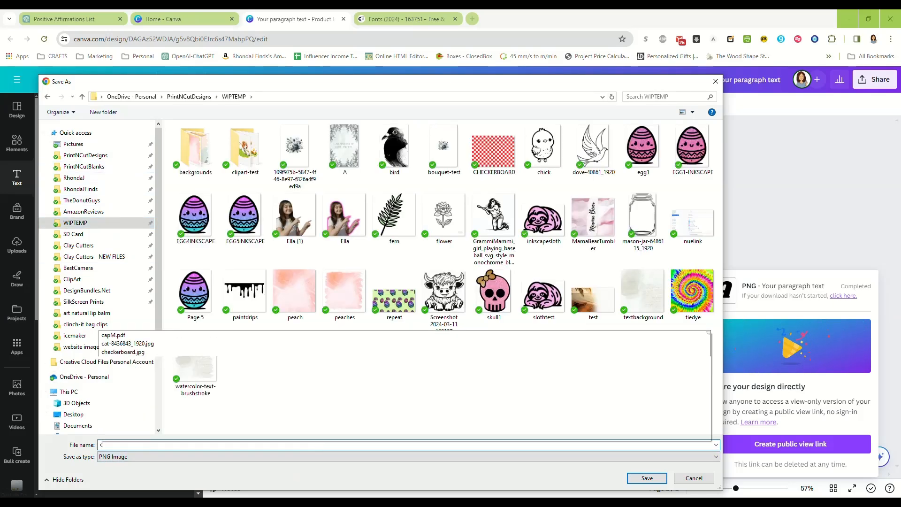
text(apA)
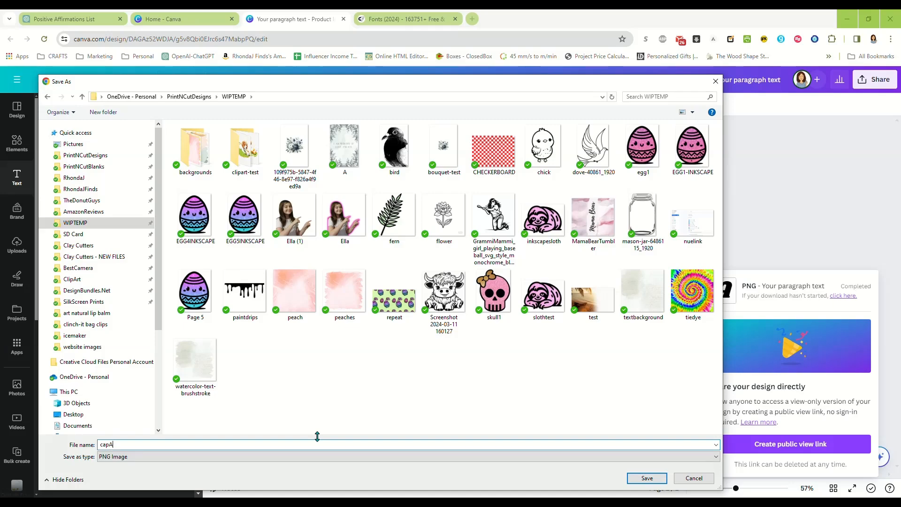
key(Return)
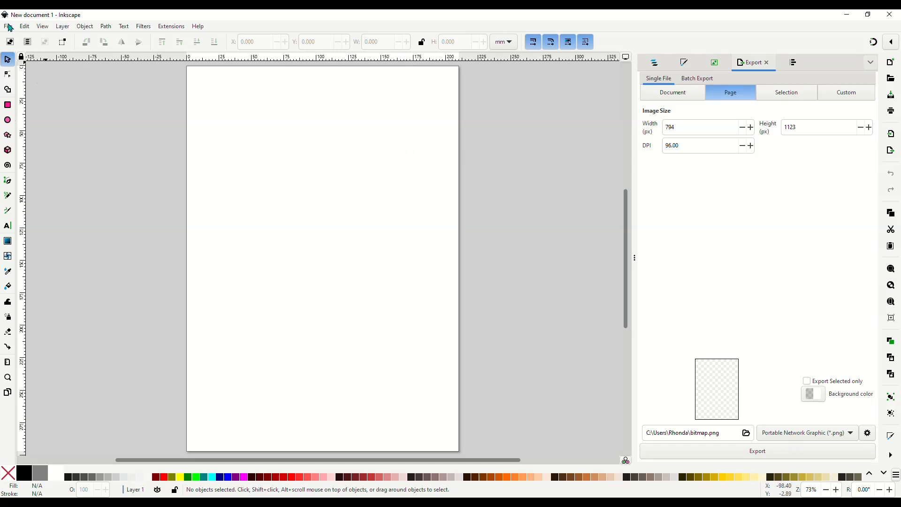
Step: Switch to Inkscape and import the capA image from the WIPTEMP folder into the new document
click(10, 28)
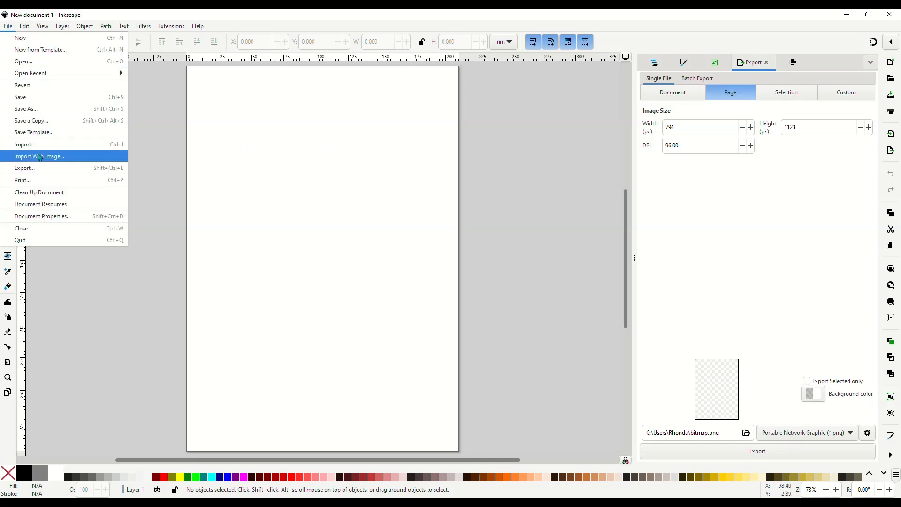
click(35, 147)
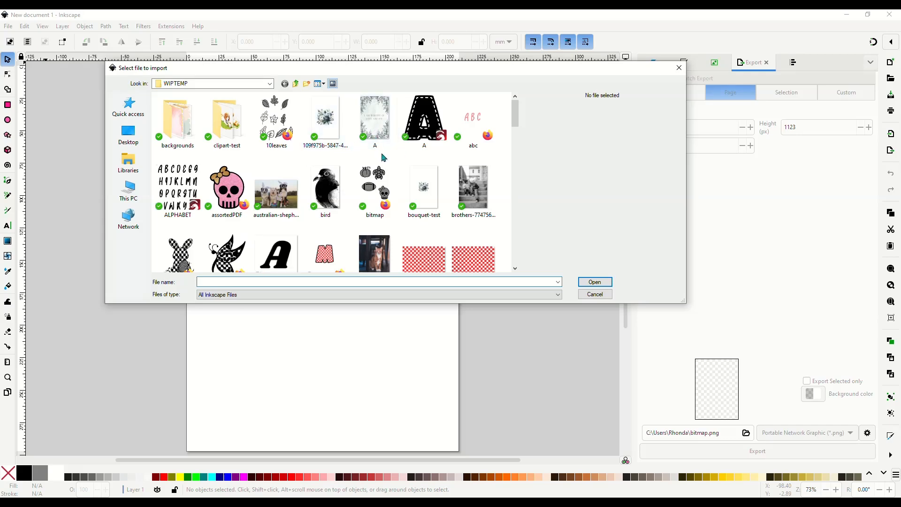
scroll(380, 162, down, 2)
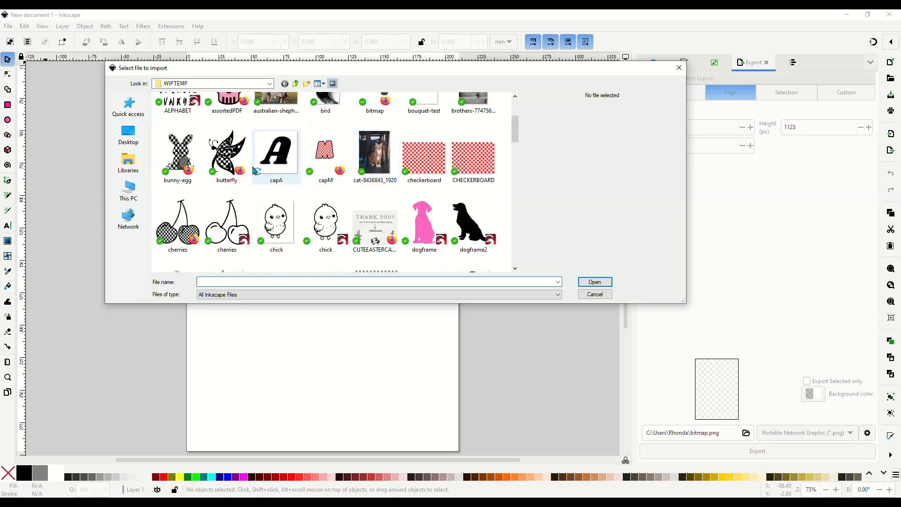
double_click(286, 163)
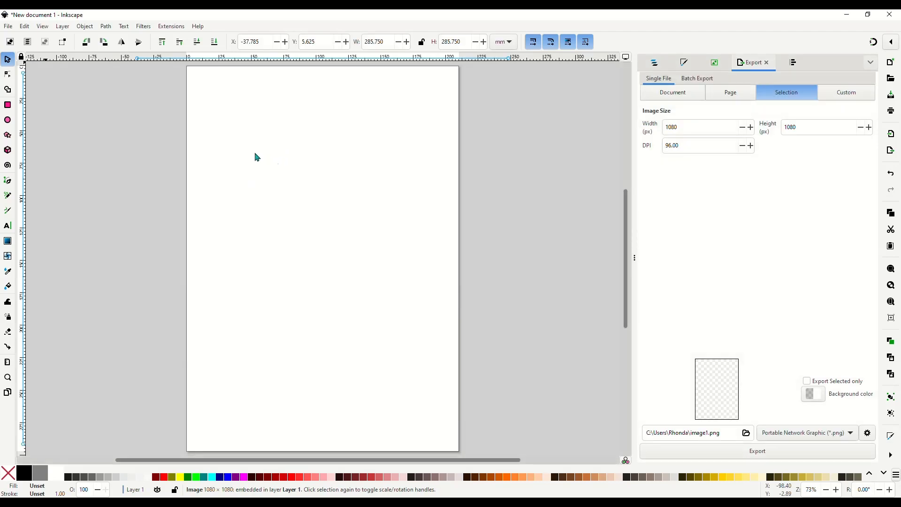
Step: Scale the imported letter image down to about 221 × 221 mm and centre it roughly on the page
mouse_move(425, 196)
mouse_down()
mouse_move(411, 196)
mouse_move(414, 210)
mouse_up()
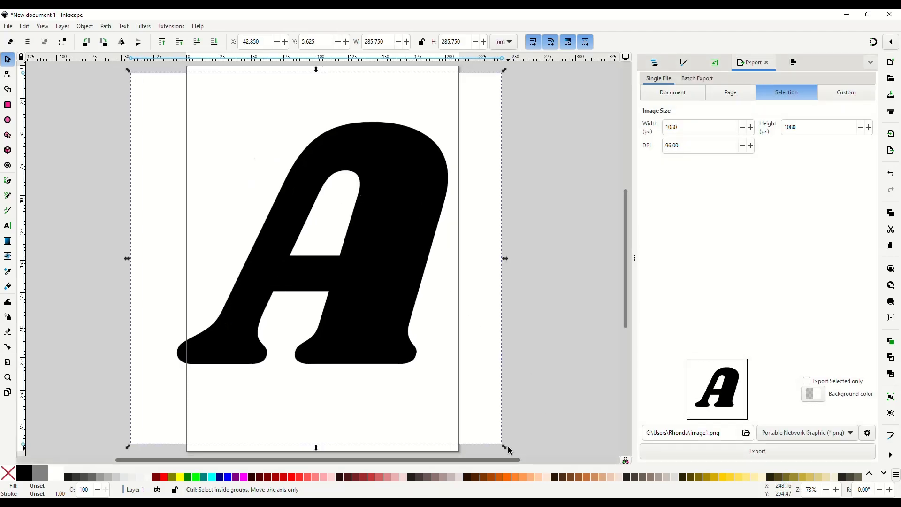
drag(506, 450, 421, 362)
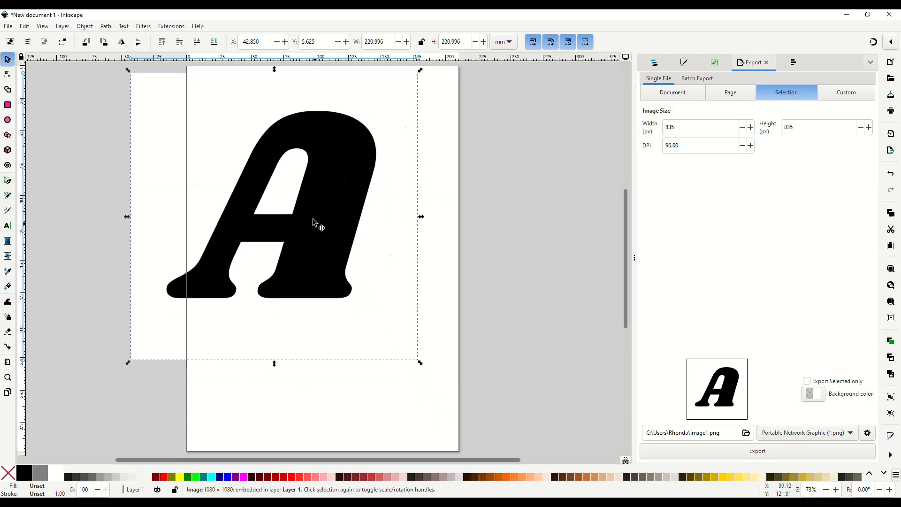
drag(316, 226, 368, 260)
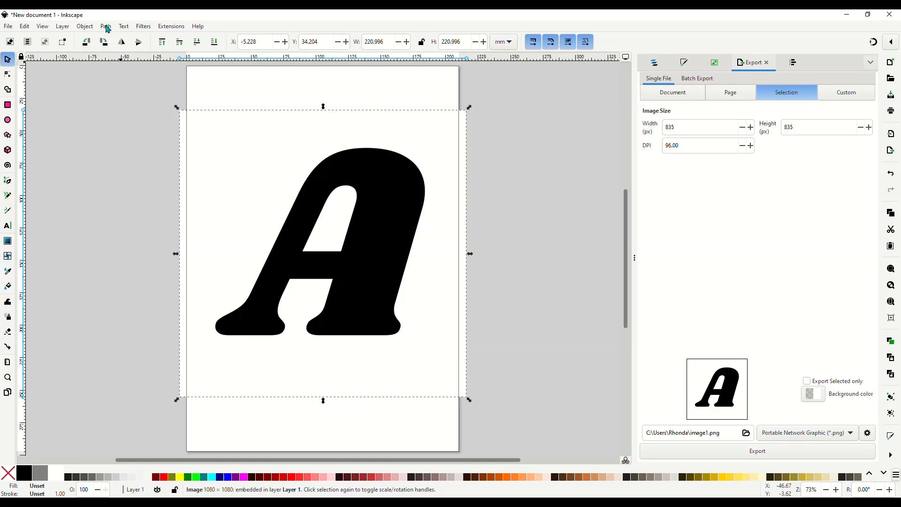
Step: Trace the letter image into a path using Trace Bitmap with a single brightness cutoff scan
click(106, 27)
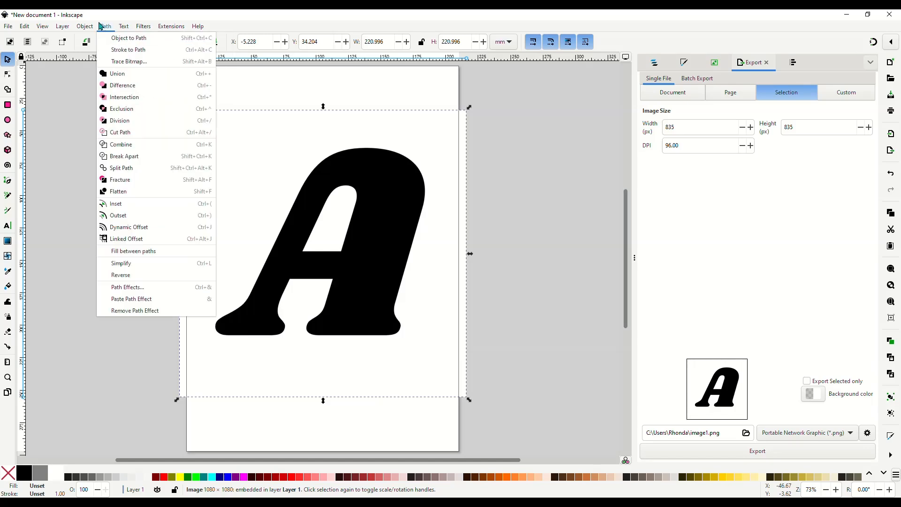
click(111, 64)
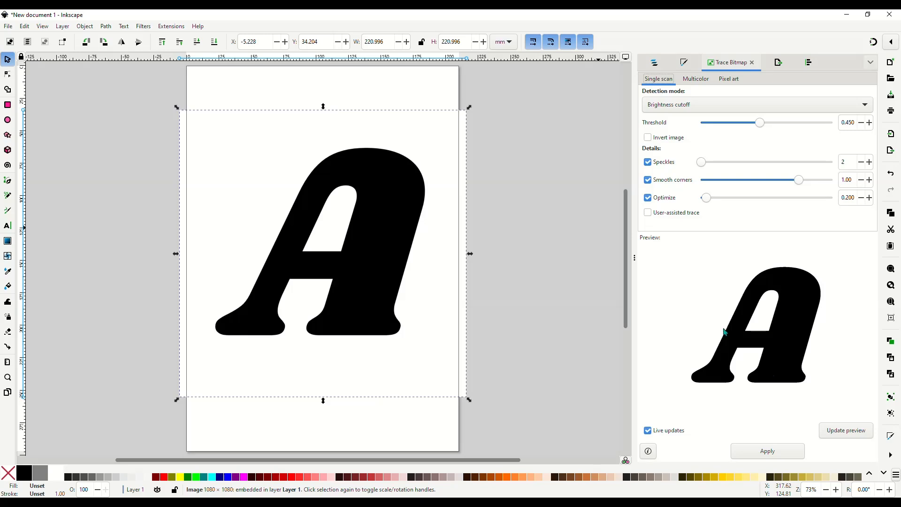
click(768, 452)
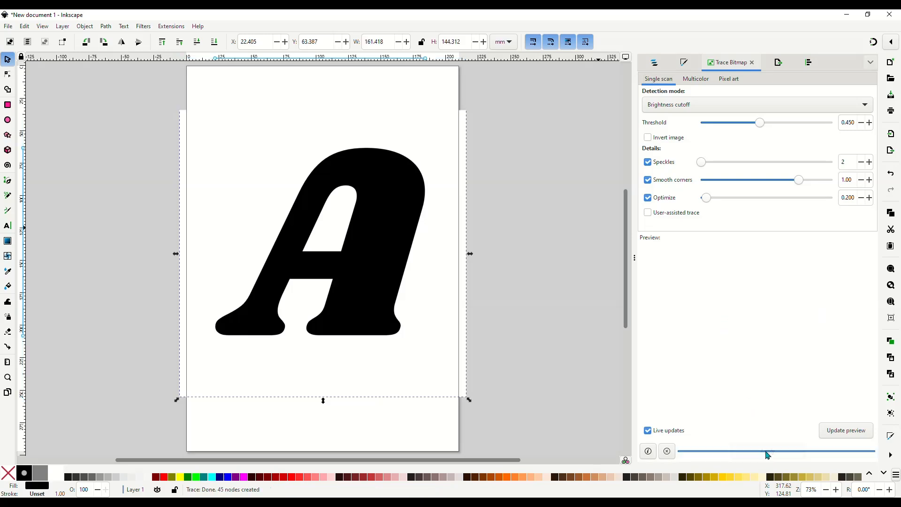
Step: Separate the traced letter from the original bitmap, delete the bitmap and reposition the traced letter near the page's centre
drag(370, 234, 548, 195)
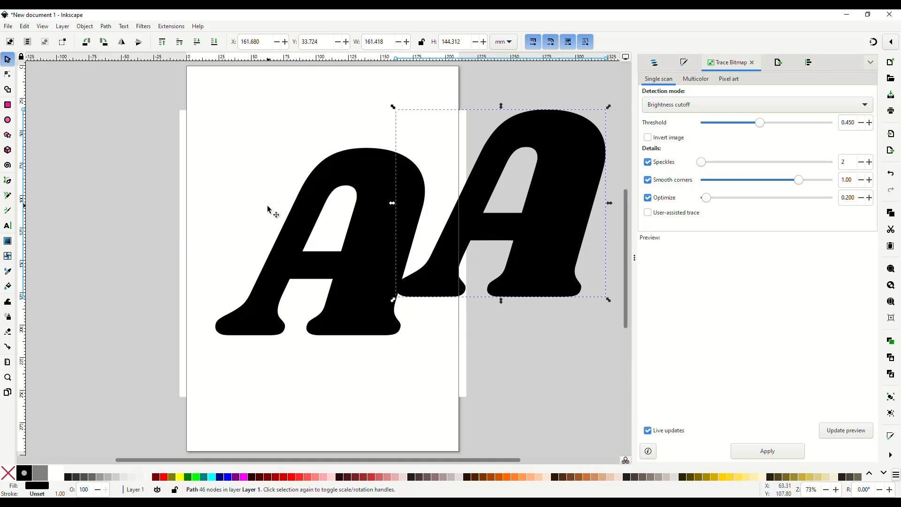
click(276, 228)
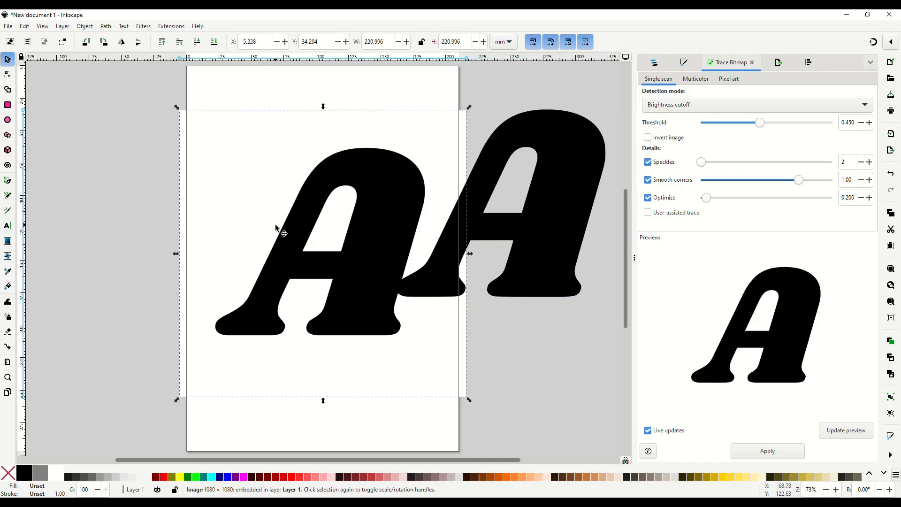
key(Delete)
mouse_move(577, 210)
mouse_down()
mouse_move(407, 216)
mouse_move(368, 231)
mouse_move(386, 235)
mouse_move(388, 245)
mouse_up()
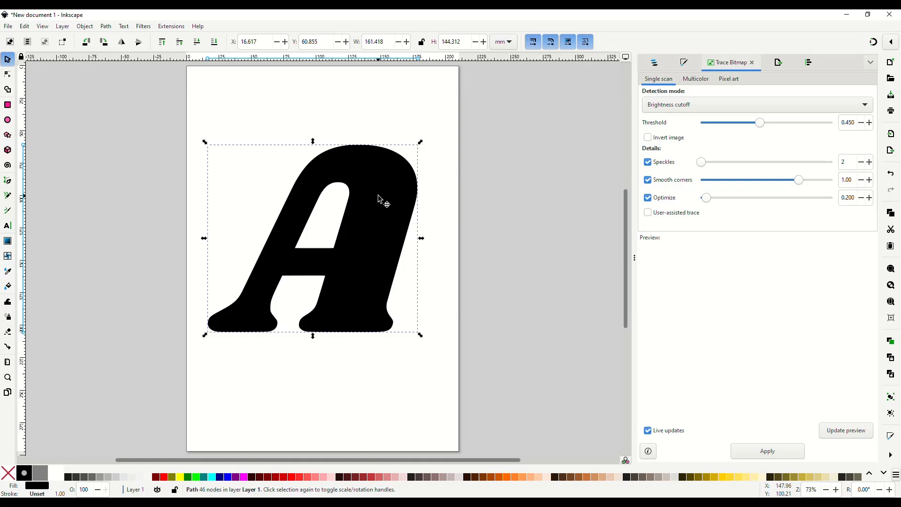
drag(381, 199, 380, 207)
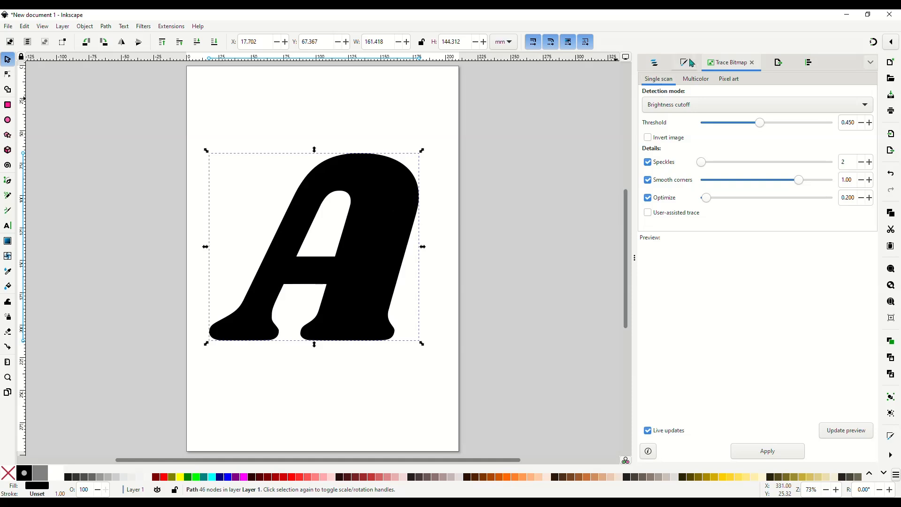
Step: Show the layers and objects list and import the red CHECKERBOARD image from the WIPTEMP folder
click(659, 66)
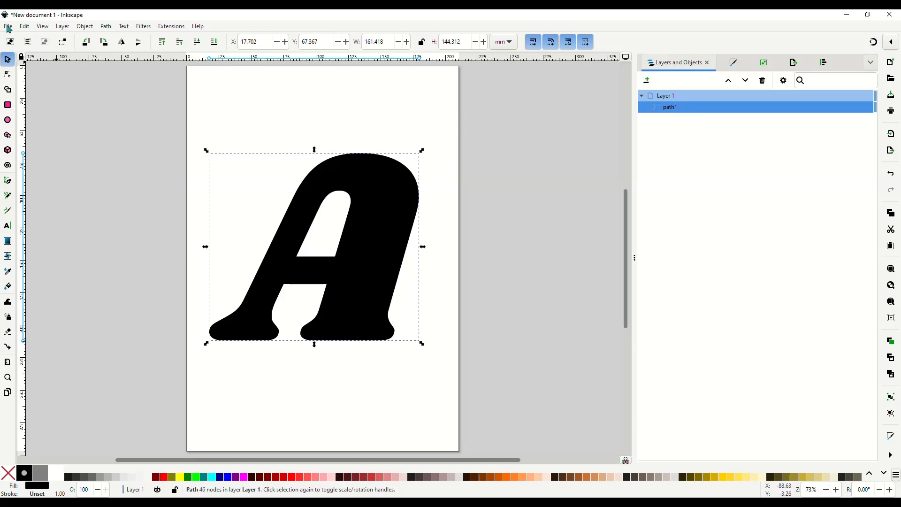
click(8, 26)
click(42, 142)
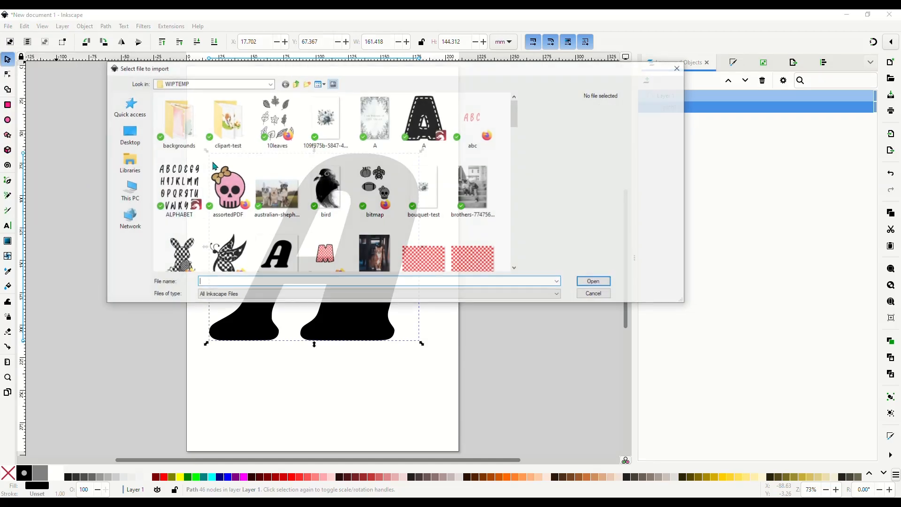
double_click(469, 259)
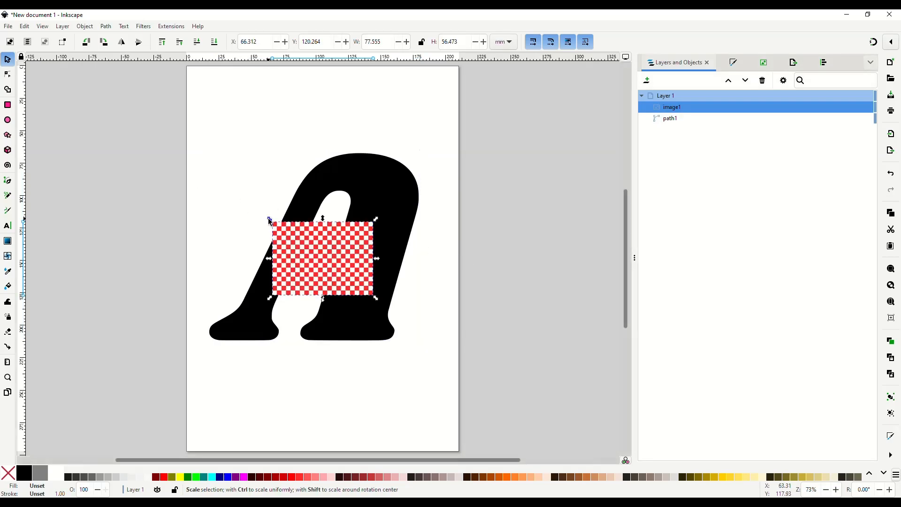
Step: Enlarge the checkerboard to about 254 × 181 mm so it covers the letter, and move it below the letter path in the stacking order
drag(270, 220, 102, 113)
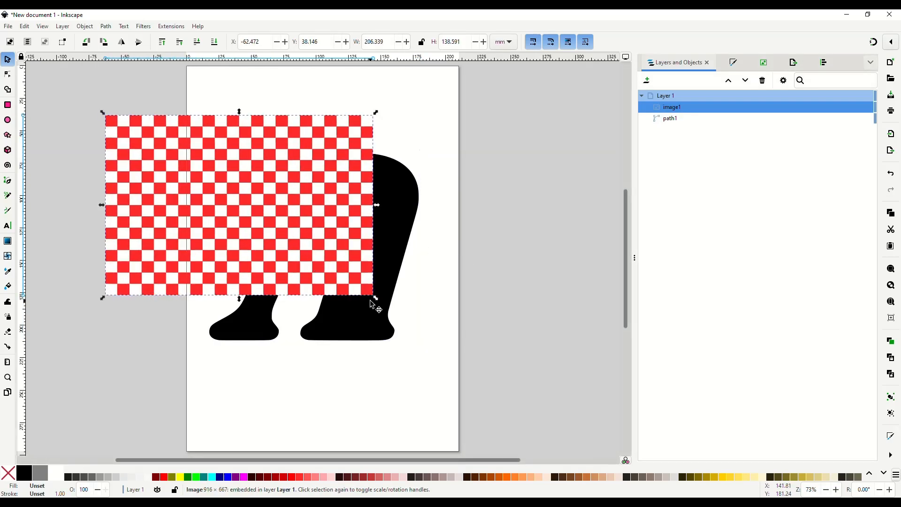
drag(375, 299, 438, 355)
drag(352, 270, 378, 281)
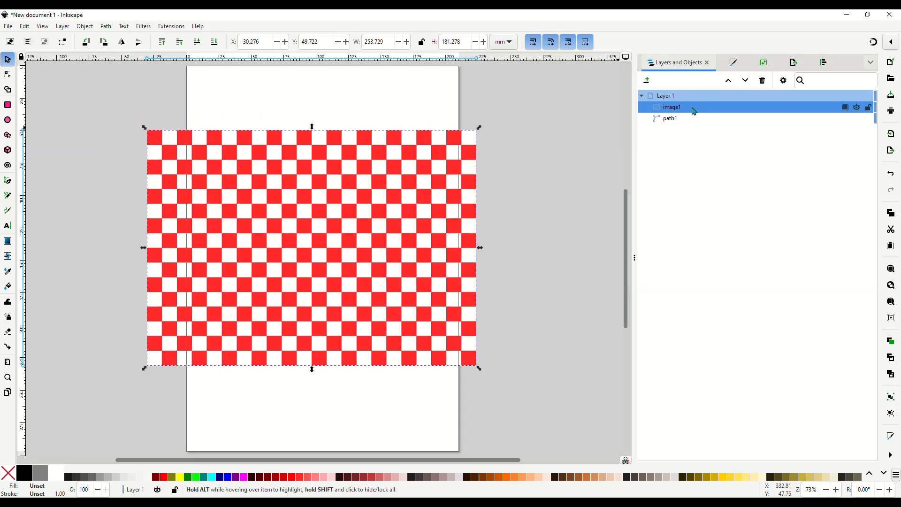
drag(694, 111, 698, 127)
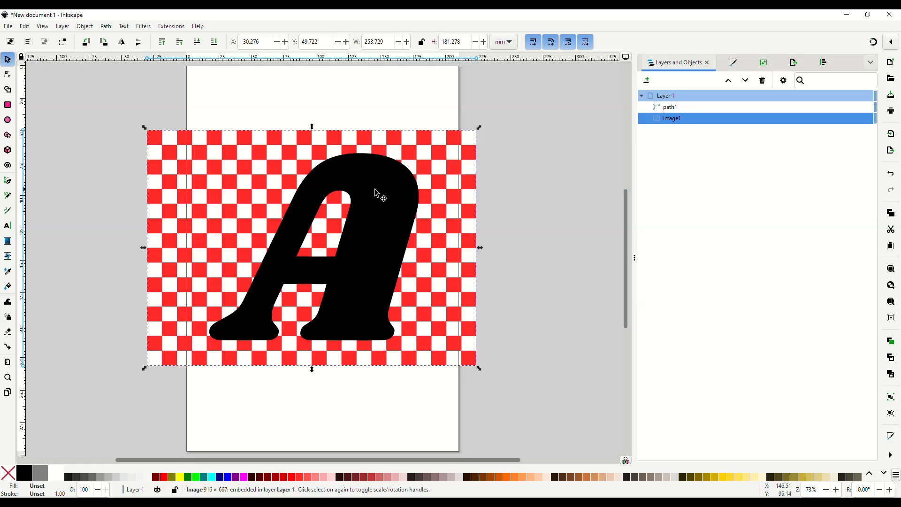
Step: Clip the checkerboard to the letter's shape with Set Clip and shift the clipped letter slightly up and to the left
shift+click(400, 199)
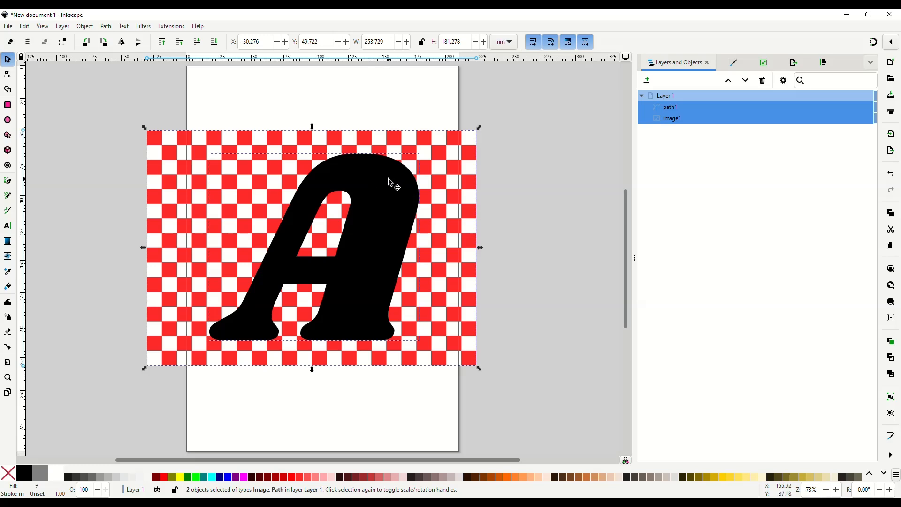
right_click(389, 182)
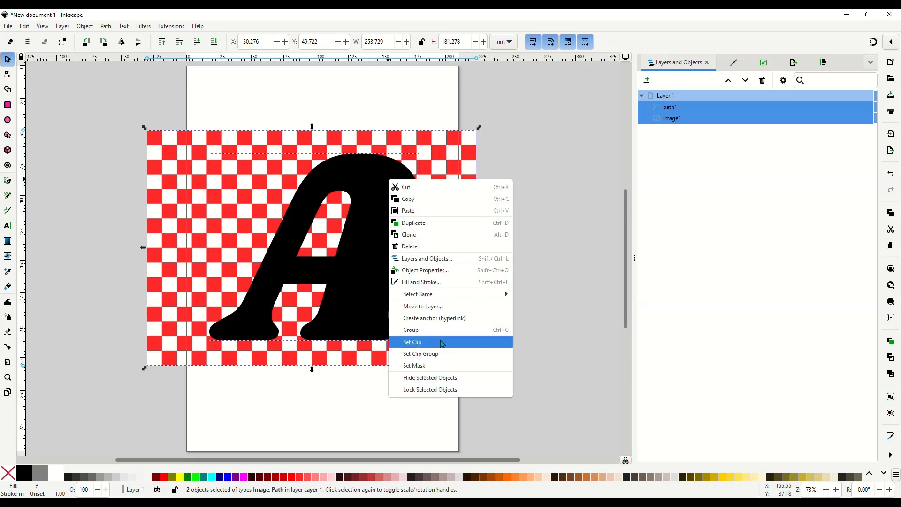
click(443, 342)
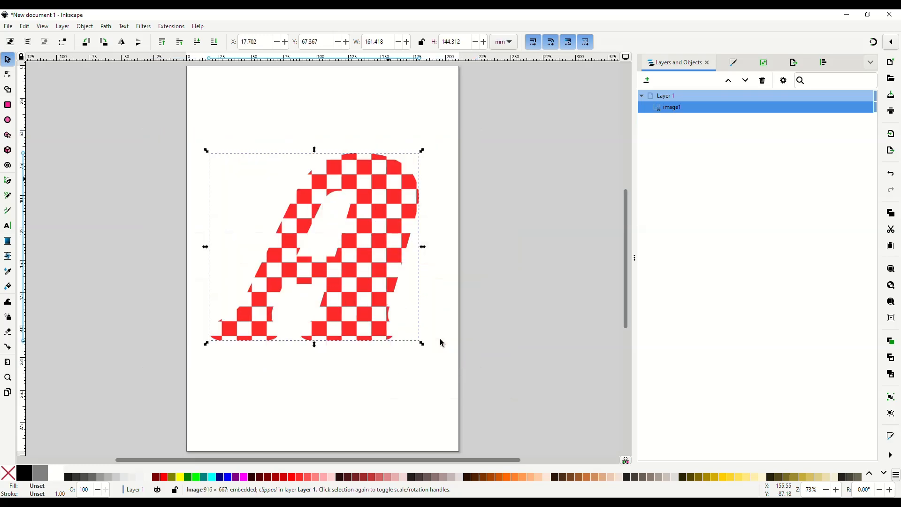
mouse_move(359, 262)
mouse_down()
mouse_move(342, 248)
mouse_move(349, 266)
mouse_up()
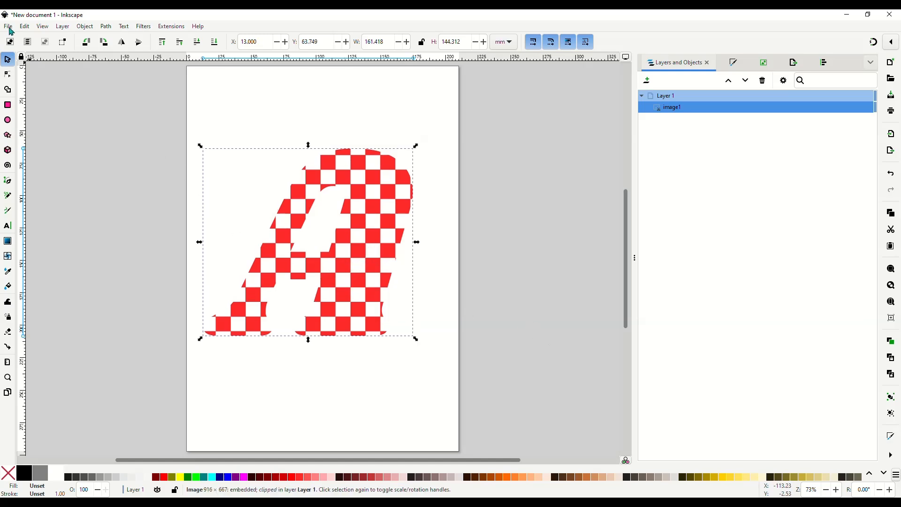
Step: Export the clipped checkerboard letter to the WIPTEMP folder as a Portable Document Format (*.pdf) file named capApdf
click(13, 28)
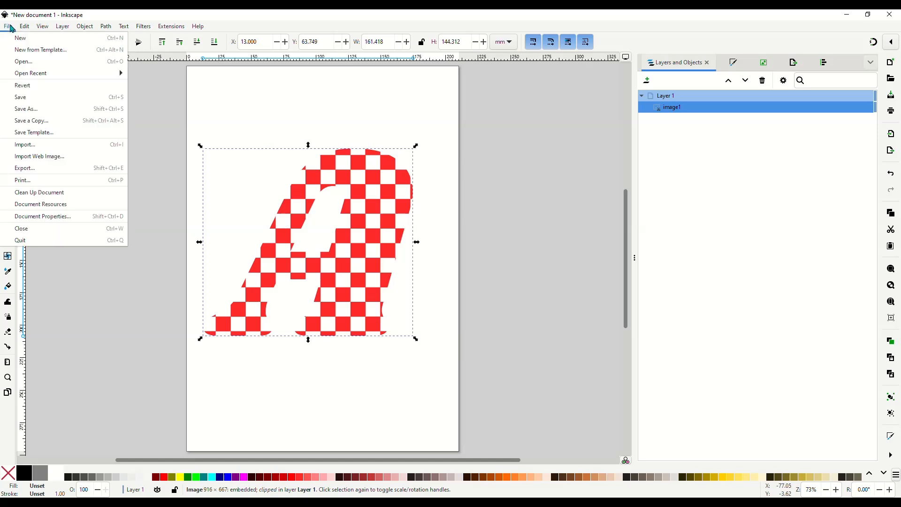
click(75, 169)
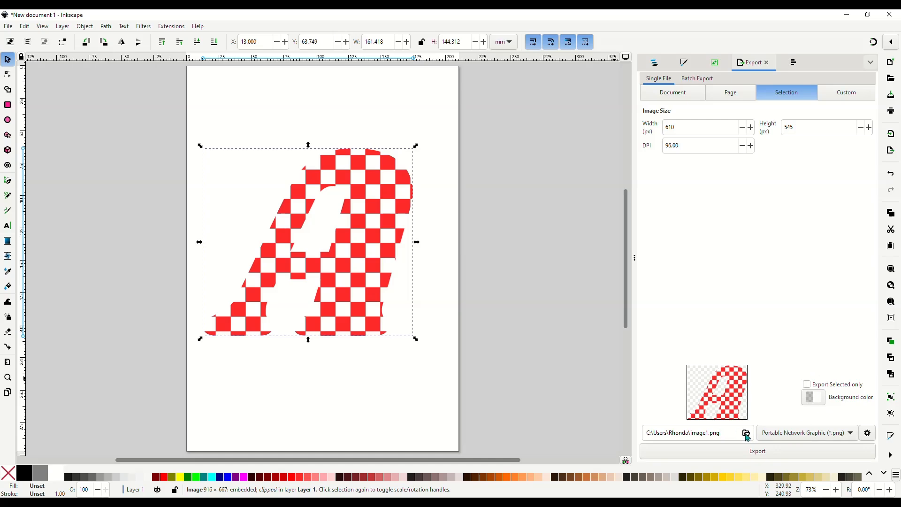
click(747, 433)
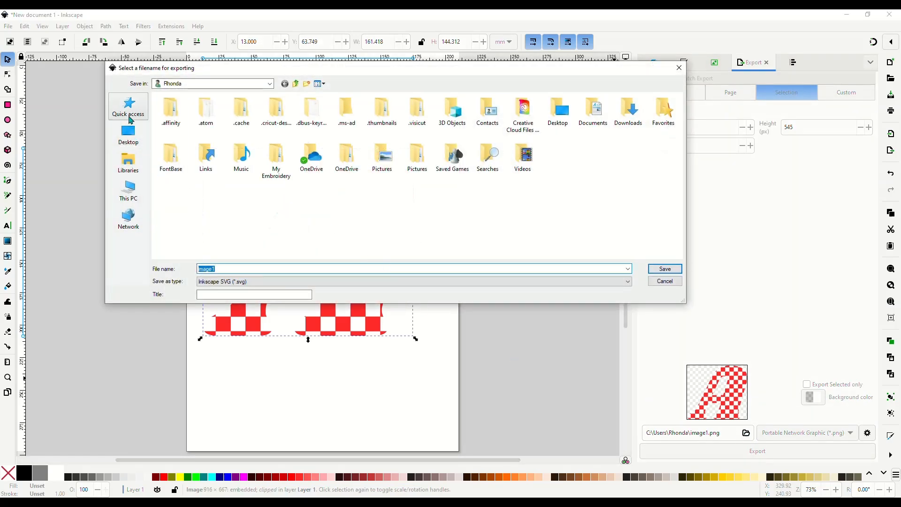
click(128, 106)
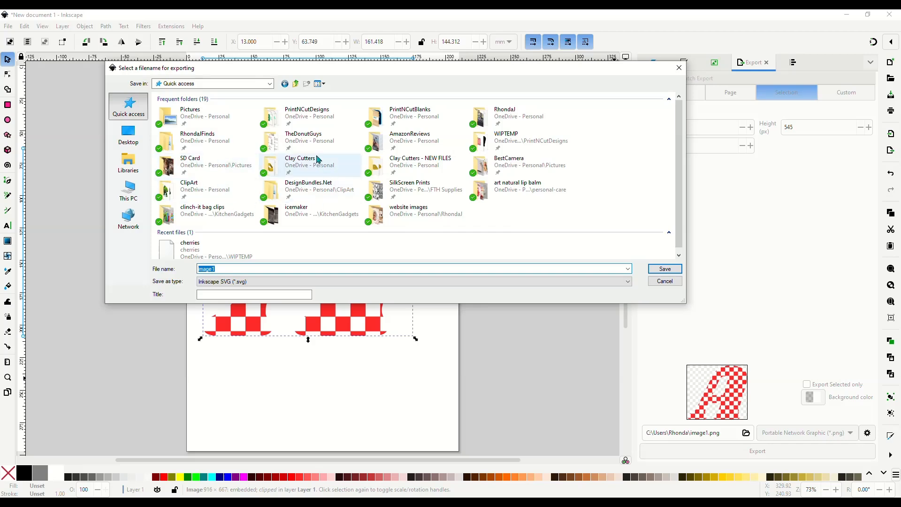
double_click(523, 152)
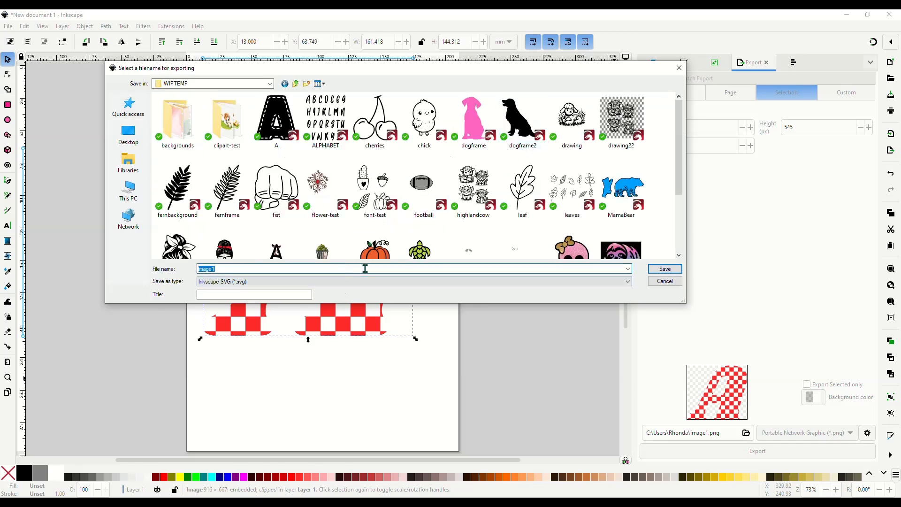
text(cap)
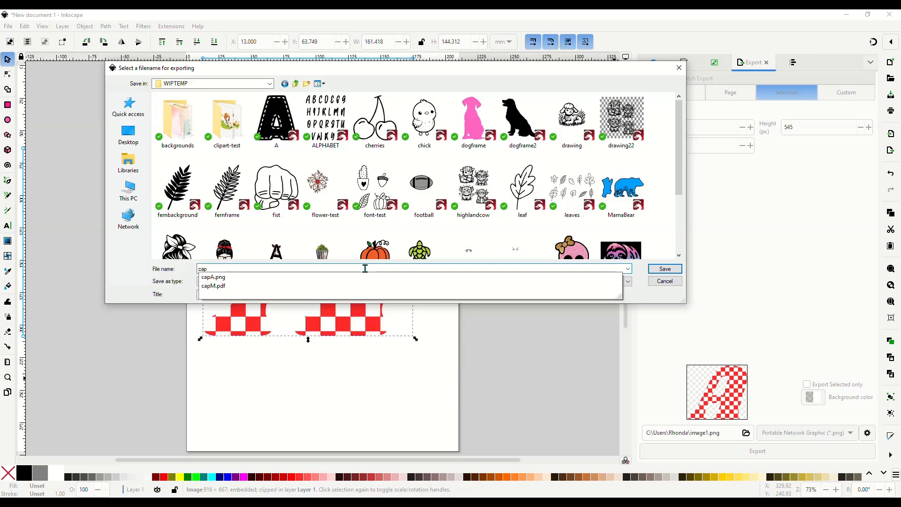
text(Ap)
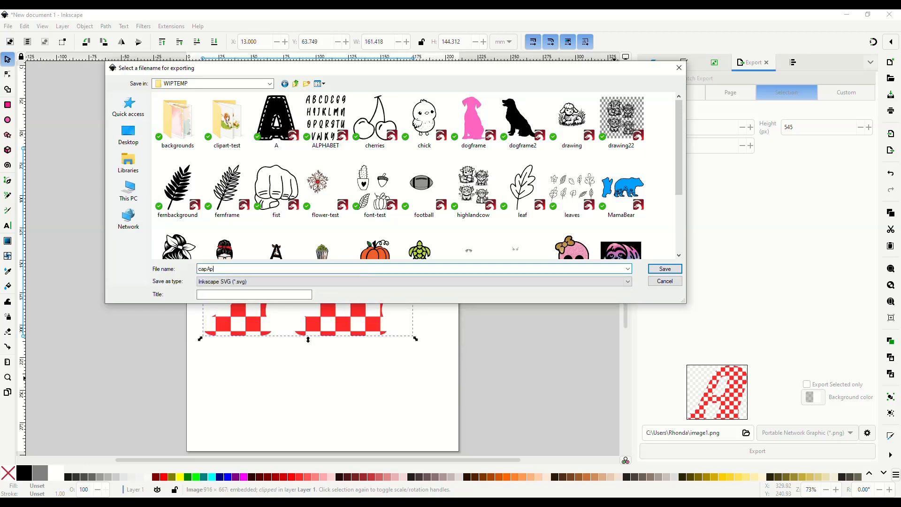
text(df)
click(460, 281)
click(403, 309)
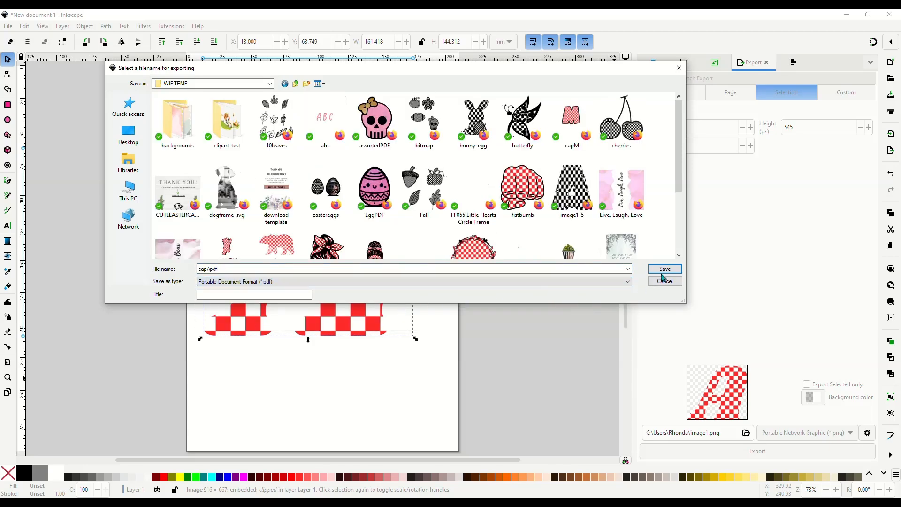
click(663, 269)
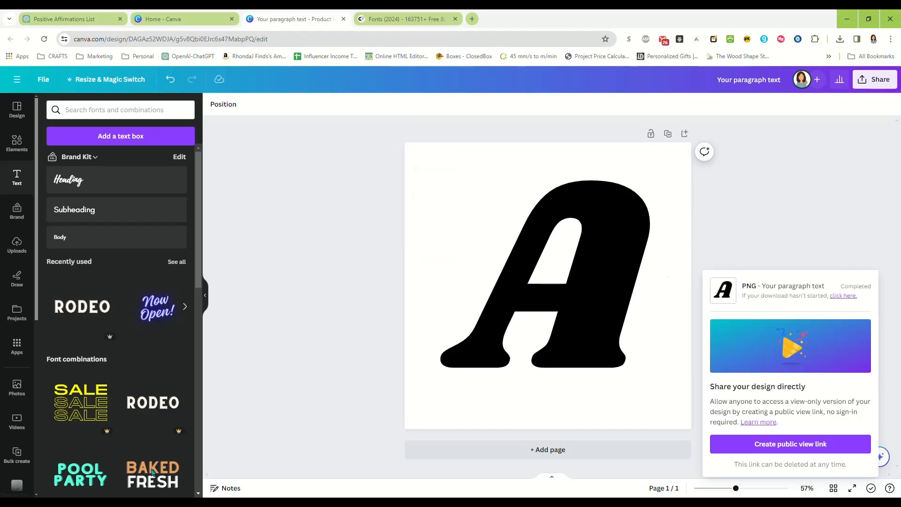
Step: Switch to Canva and replace the black letter A on the page with capApdf.pdf uploaded from the WIPTEMP folder
click(603, 256)
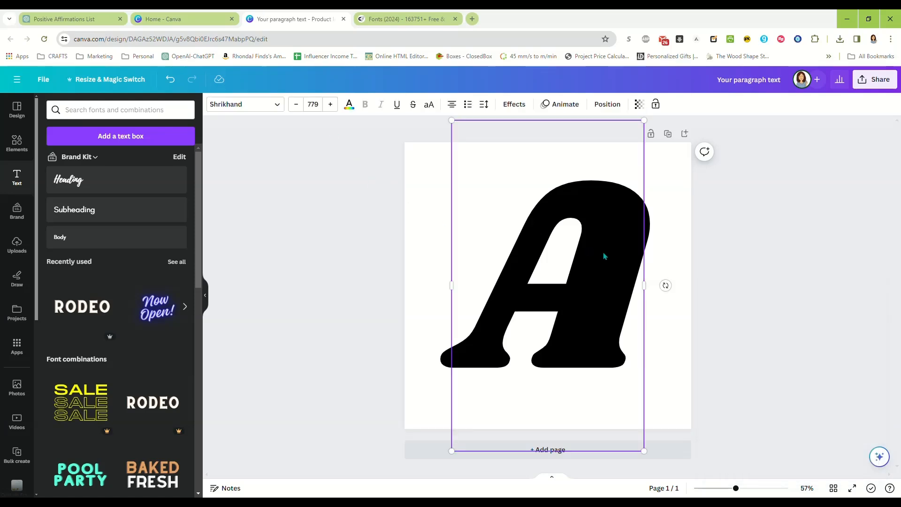
key(Delete)
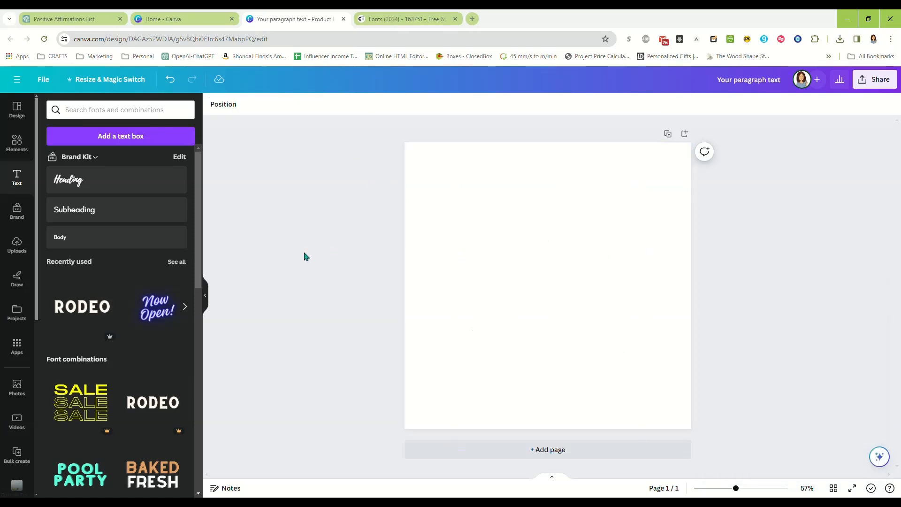
key(alt+Tab)
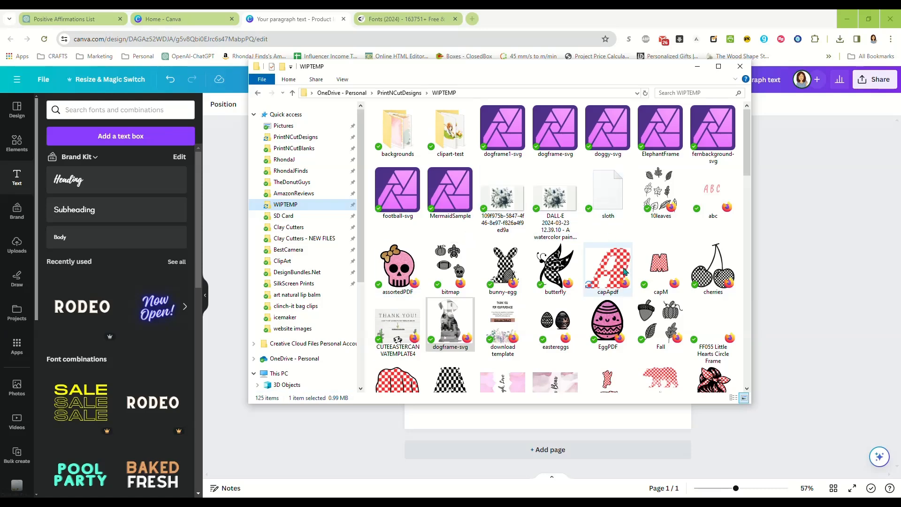
drag(625, 271, 99, 321)
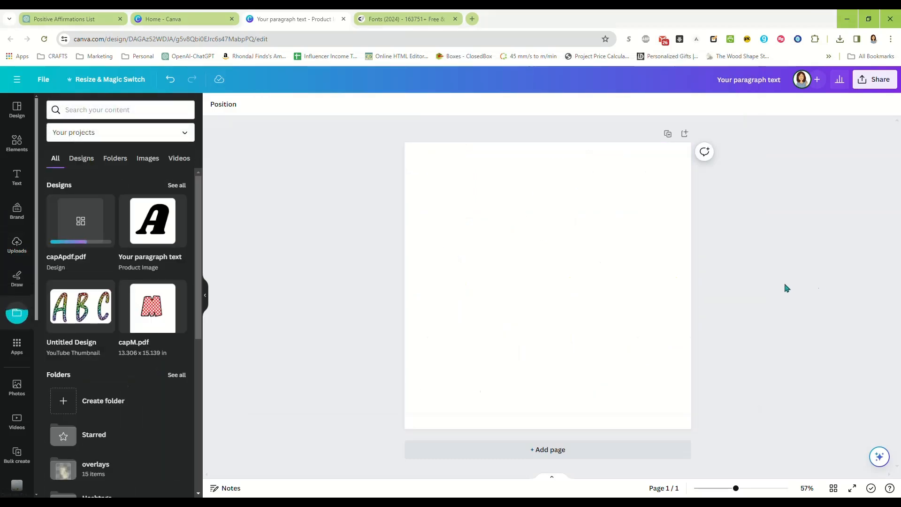
click(94, 230)
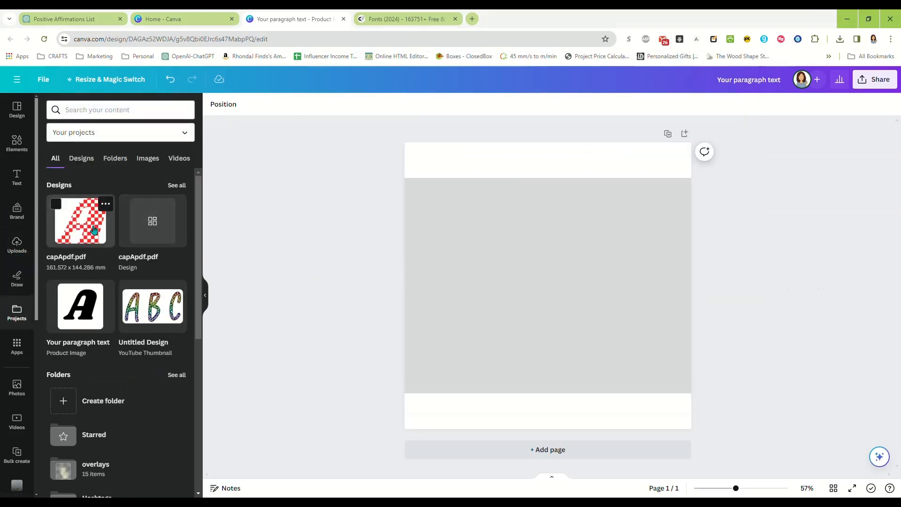
Step: Shrink the checkerboard letter slightly and reposition it so there is a small margin around it on the page
mouse_move(563, 246)
mouse_down()
mouse_move(551, 239)
mouse_move(565, 240)
mouse_up()
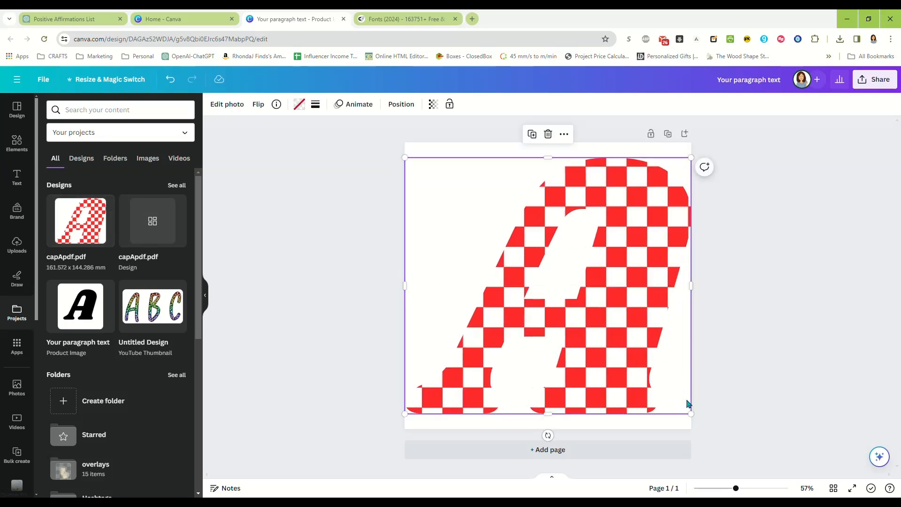
drag(690, 411, 676, 401)
drag(620, 345, 628, 348)
Step: Delete the checkerboard image from the letter while keeping its empty frame on the page
click(548, 138)
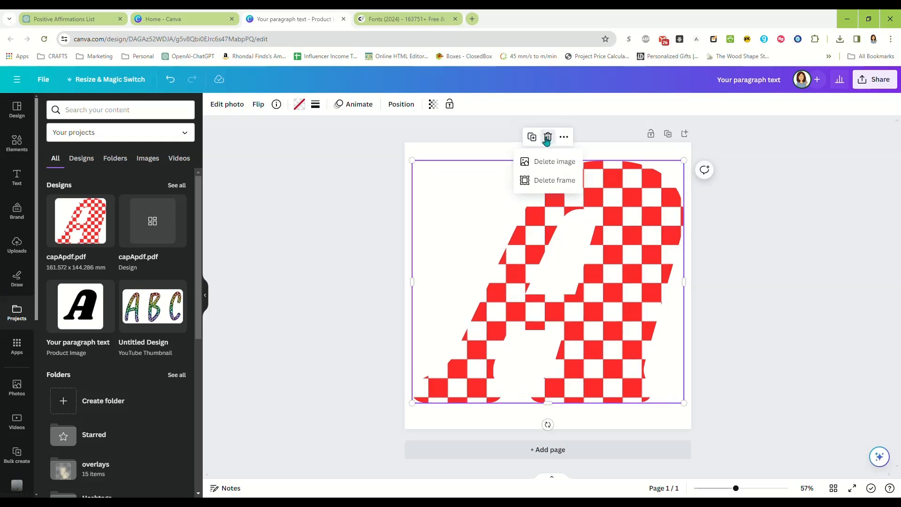
click(550, 161)
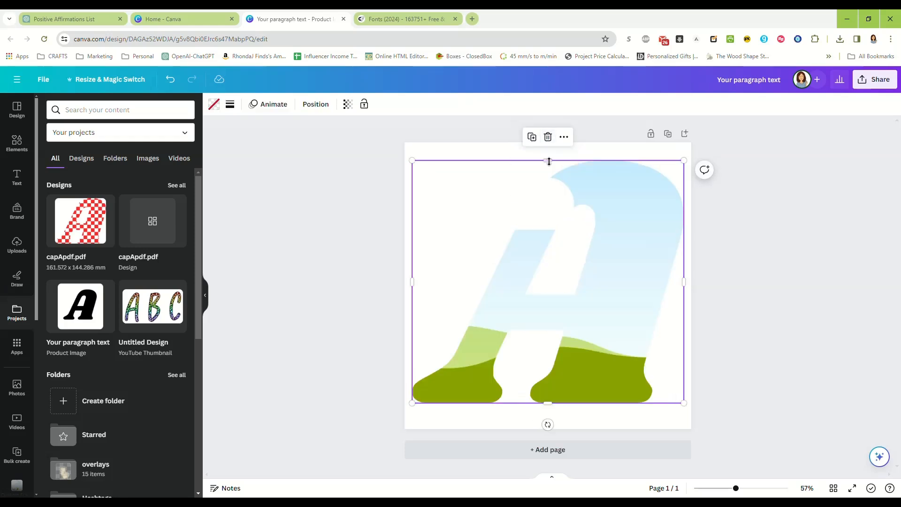
drag(624, 266, 623, 266)
Step: Fill the letter frame with the rainbow leopard print from the recently used elements and centre it vertically on the page
click(16, 144)
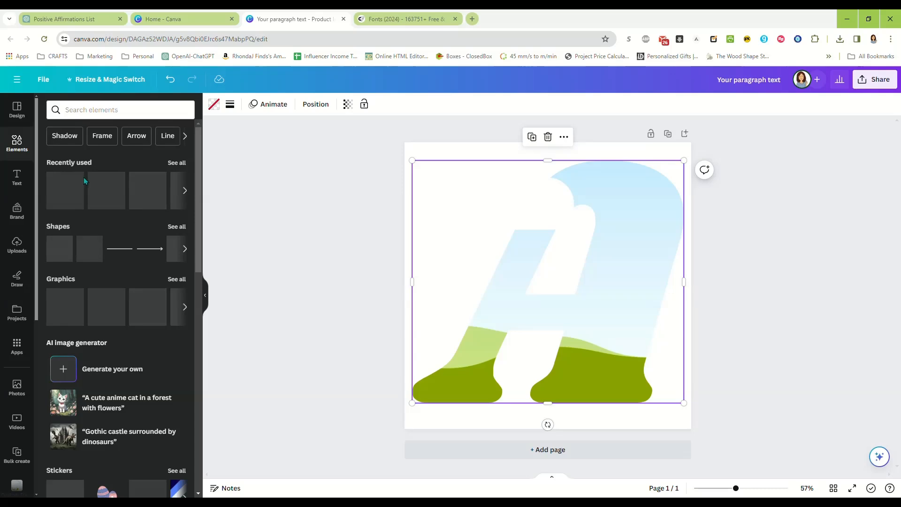
click(176, 163)
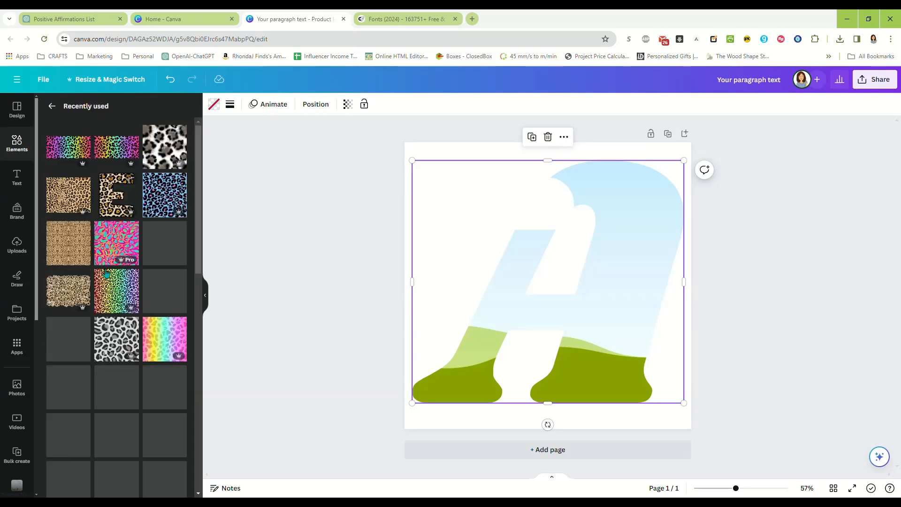
drag(120, 274, 551, 277)
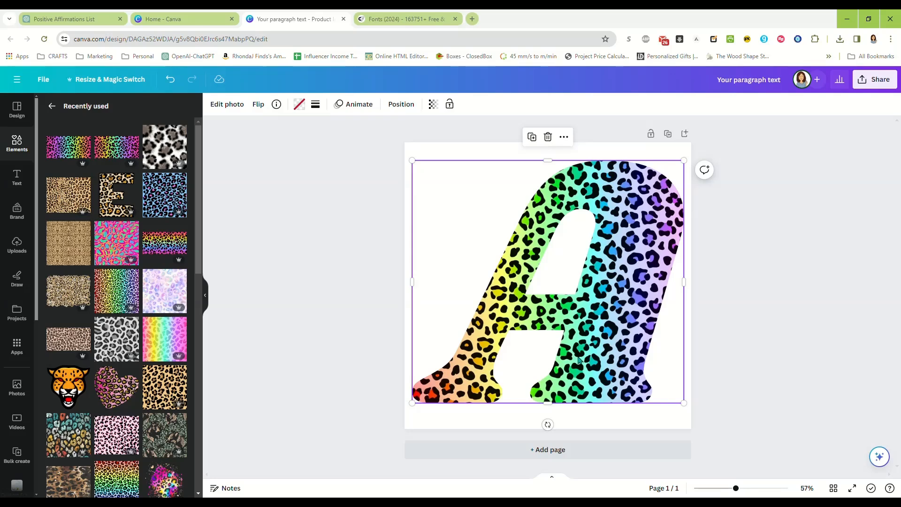
drag(579, 359, 589, 324)
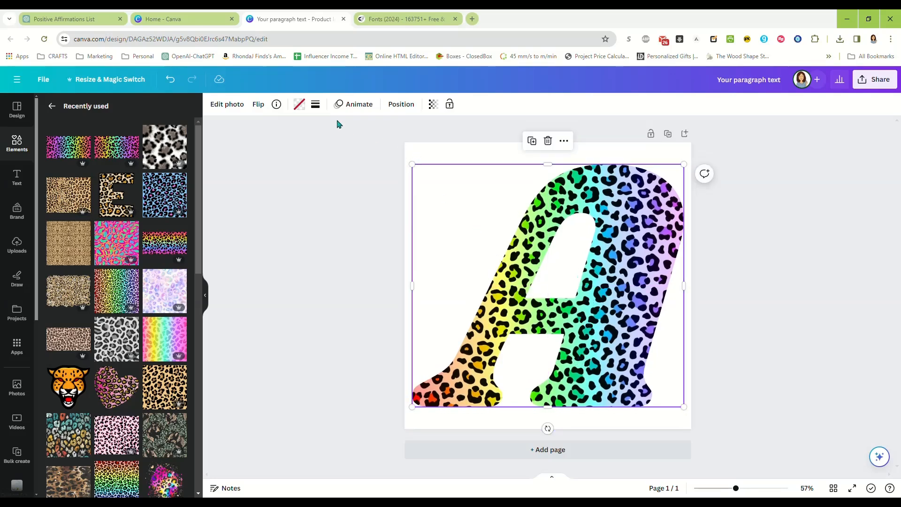
Step: Add a solid black border with a weight of 9 around the letter and deselect it
click(315, 105)
click(355, 136)
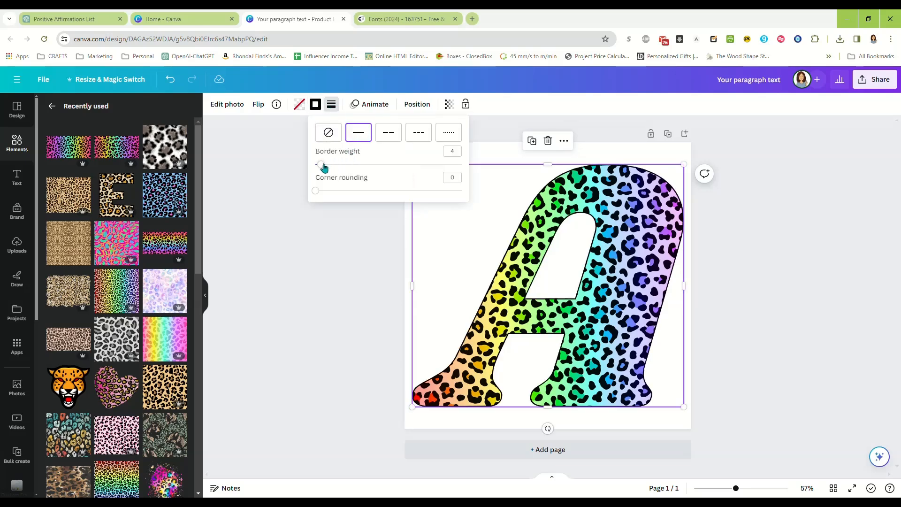
drag(324, 168, 329, 168)
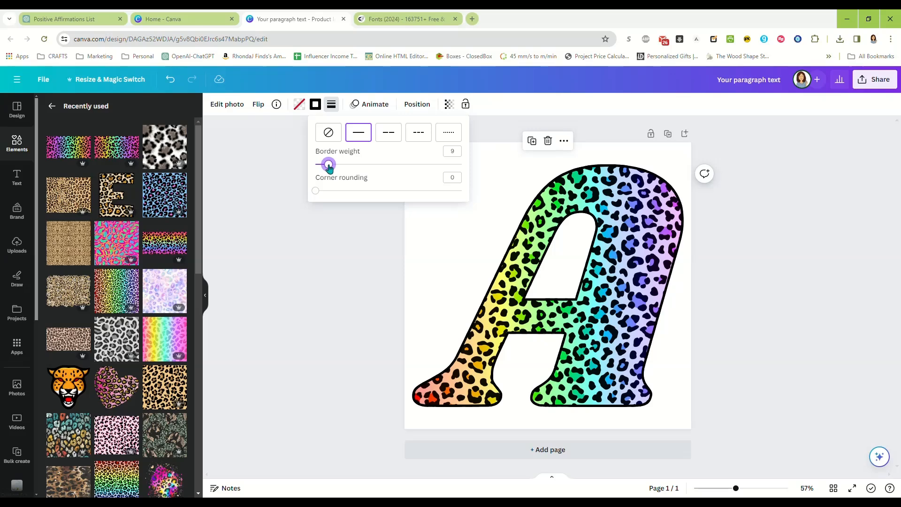
click(736, 254)
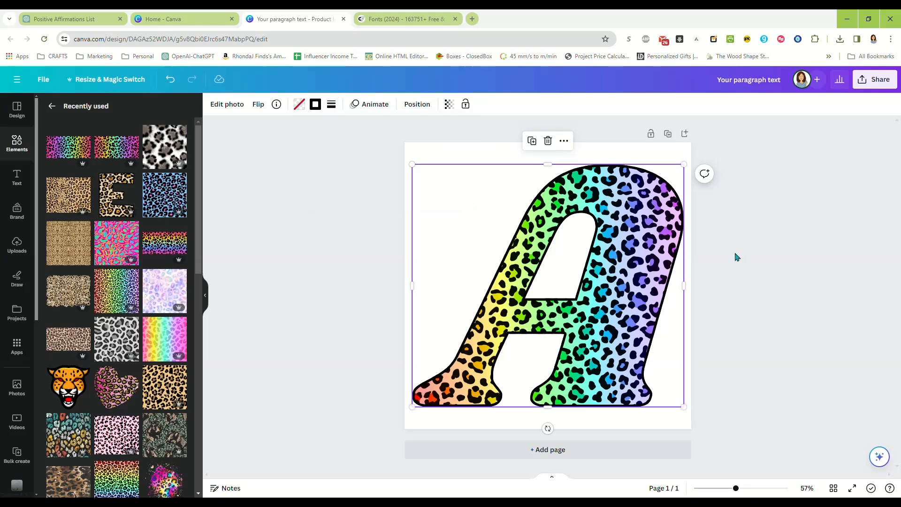
click(741, 282)
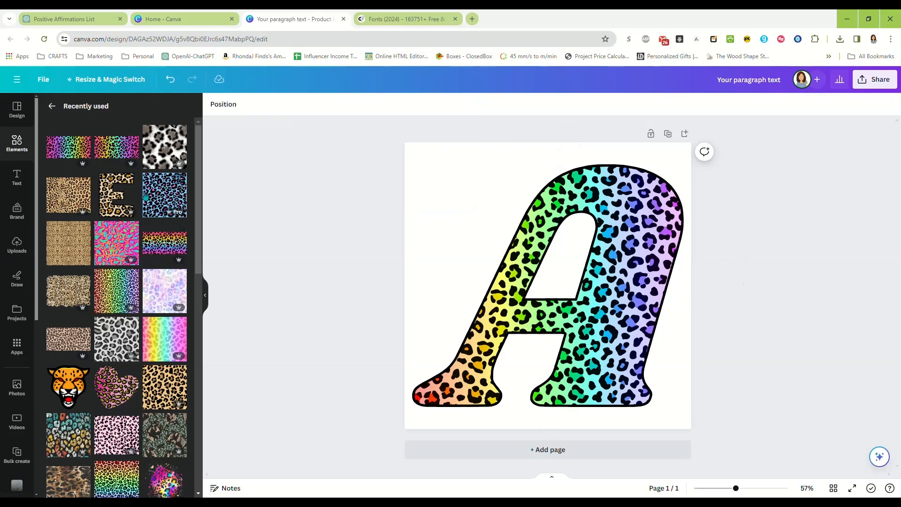
Step: Try the blue and pink leopard print in the letter frame, and replace it with the pastel rainbow leopard print
drag(148, 192, 510, 280)
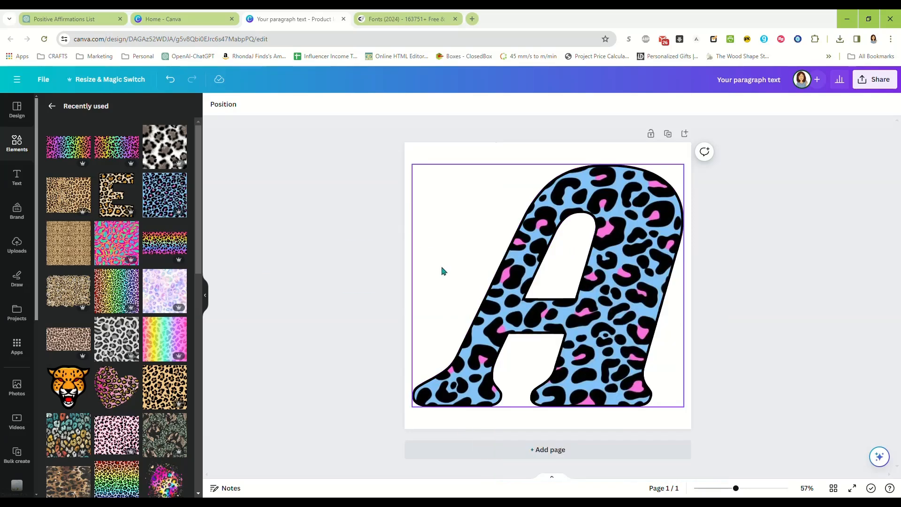
drag(164, 338, 519, 266)
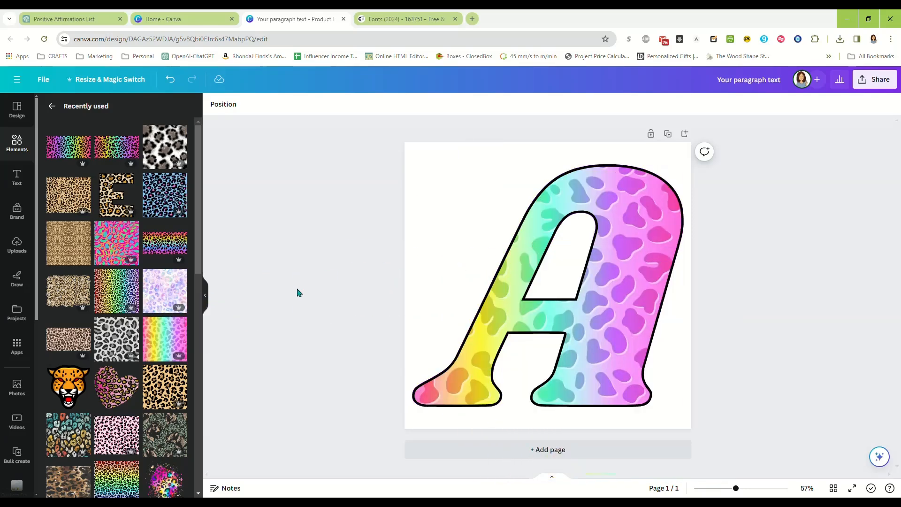
Step: Delete the pattern image from the bordered letter frame and refill the frame with the pastel rainbow leopard print
click(524, 282)
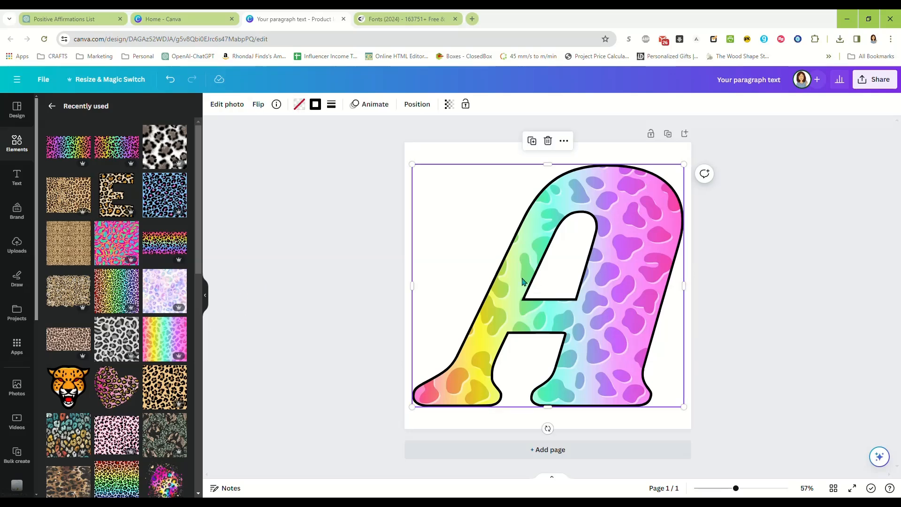
click(548, 142)
click(552, 165)
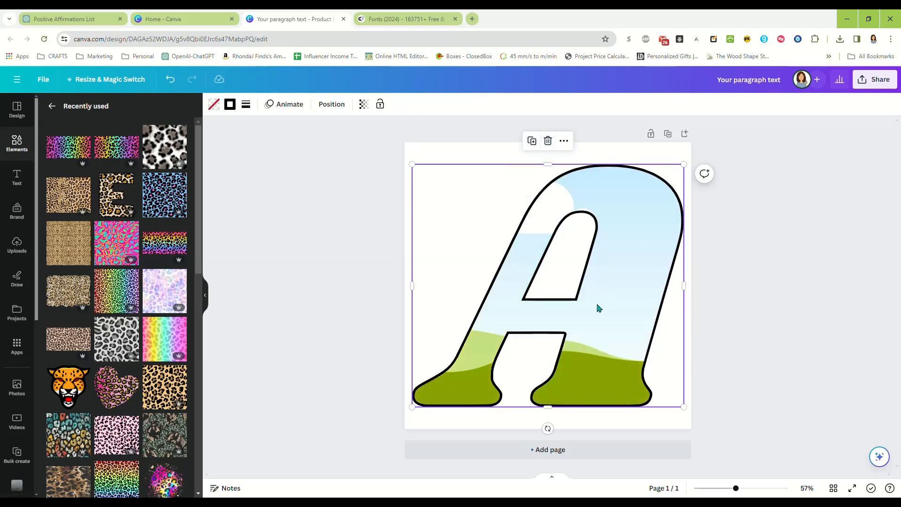
click(743, 319)
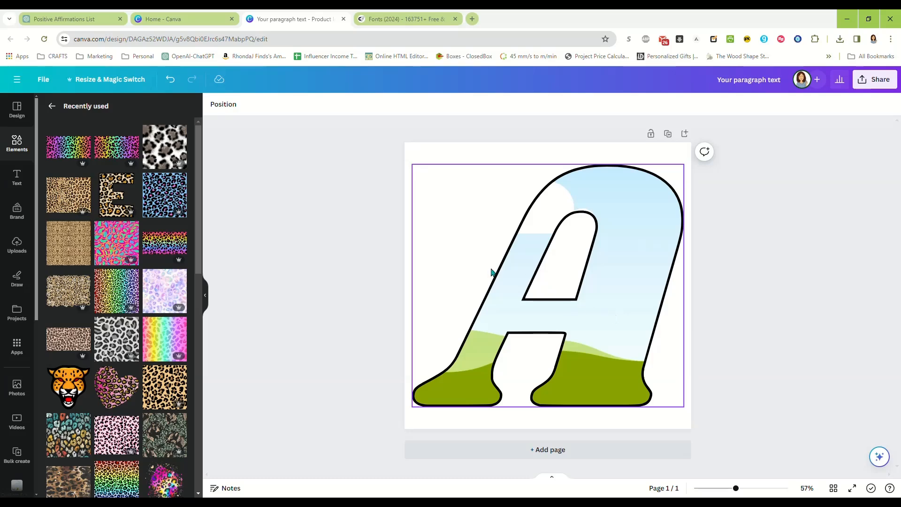
drag(164, 338, 509, 276)
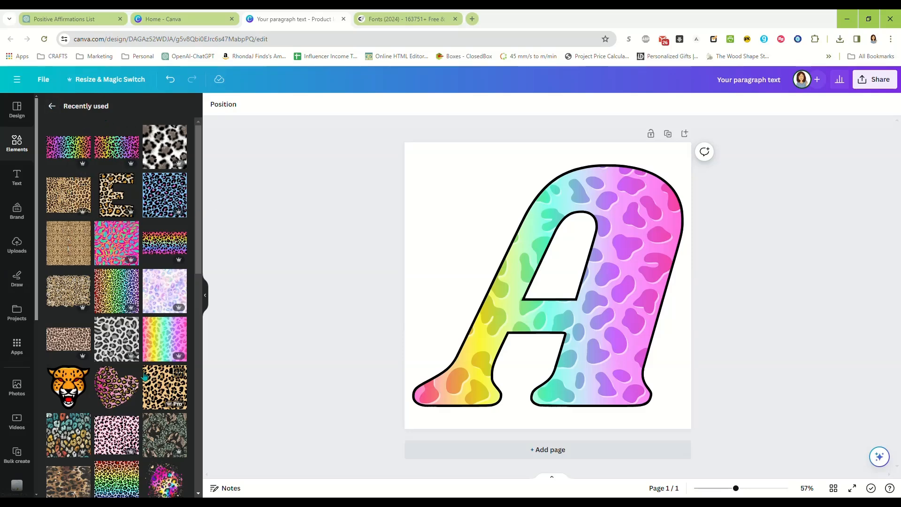
Step: Shrink the bordered letter to slightly over half its size and move it to the page's upper-left area
scroll(141, 366, down, 2)
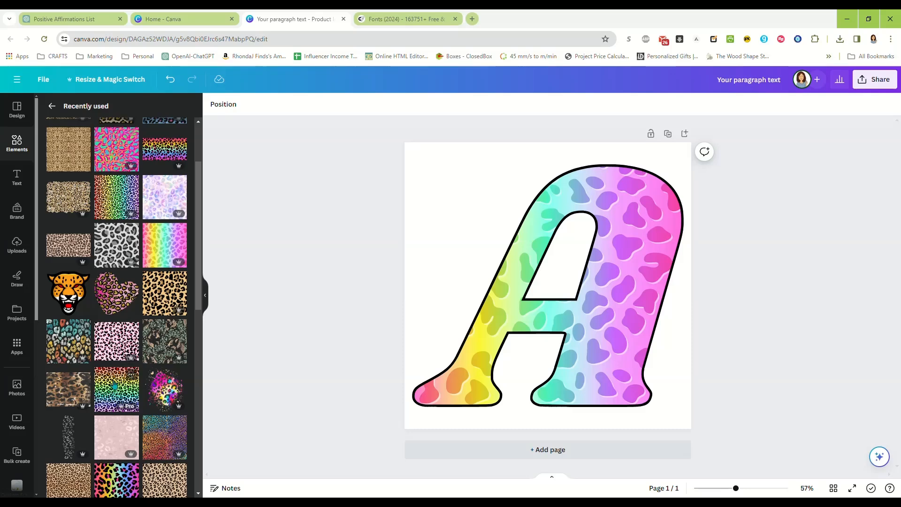
scroll(163, 438, down, 1)
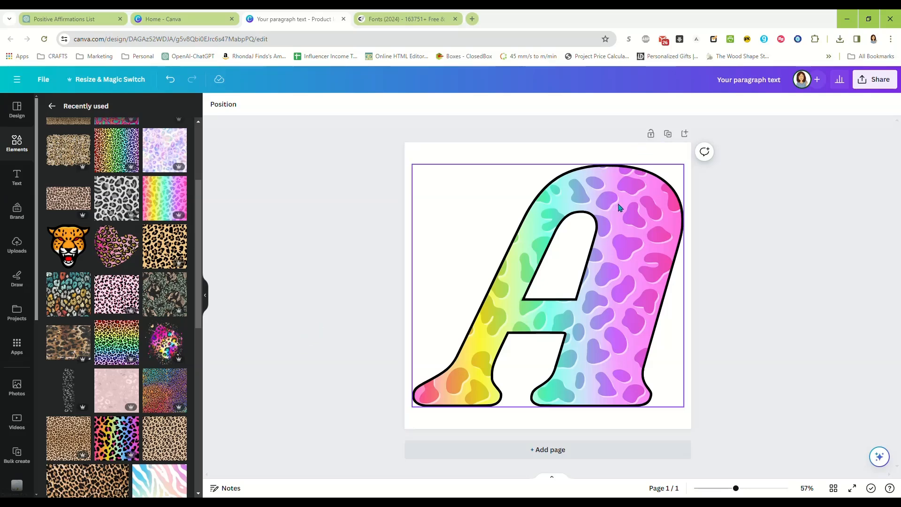
click(629, 322)
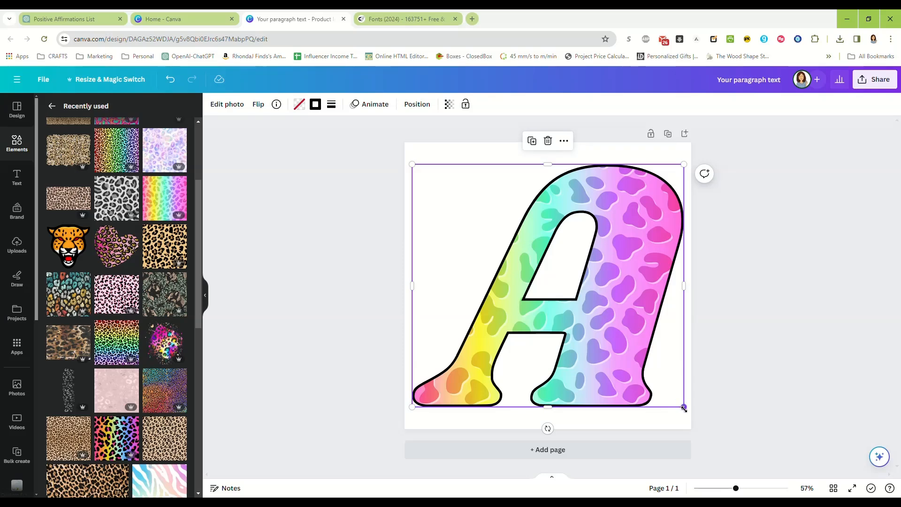
drag(685, 408, 563, 301)
mouse_move(526, 263)
mouse_down()
mouse_move(512, 247)
mouse_move(530, 251)
mouse_up()
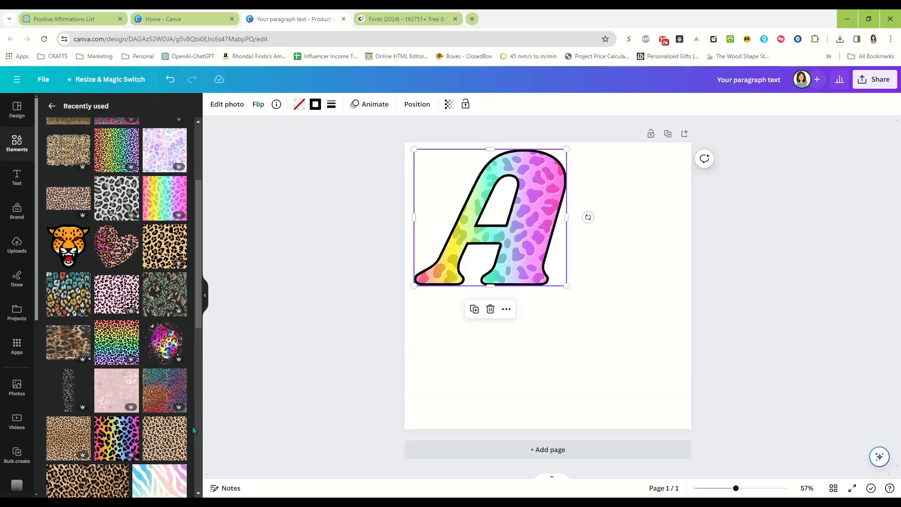
Step: Try the tan leopard print in the bordered letter frame, and replace it with the pastel cloud-wave pattern
drag(165, 438, 517, 235)
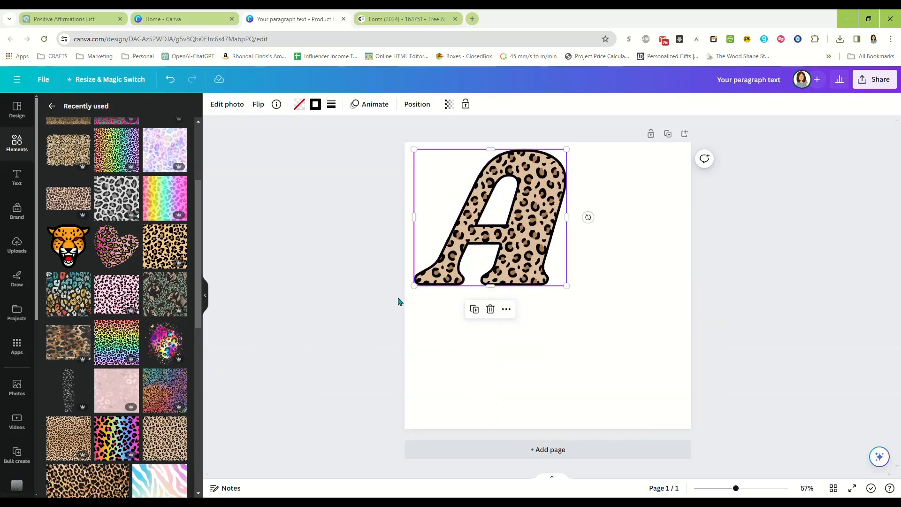
scroll(98, 389, down, 2)
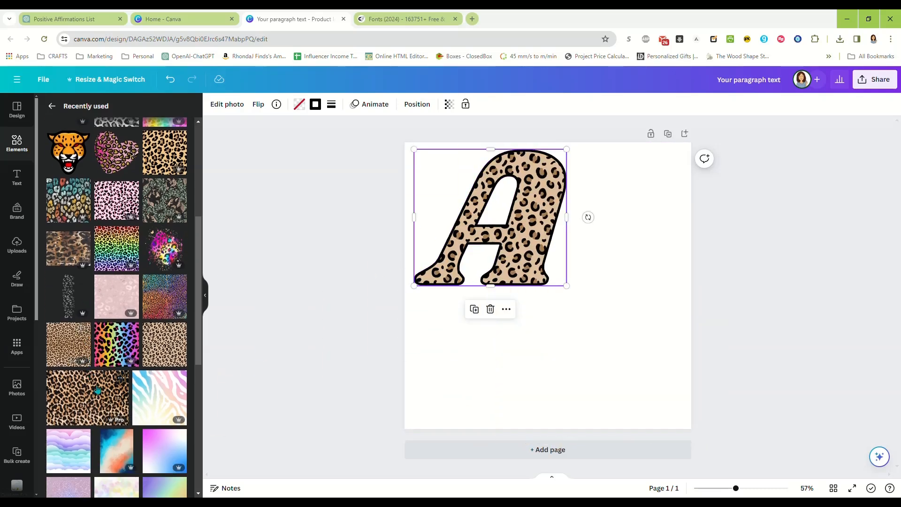
scroll(107, 384, down, 2)
drag(81, 342, 554, 227)
click(318, 326)
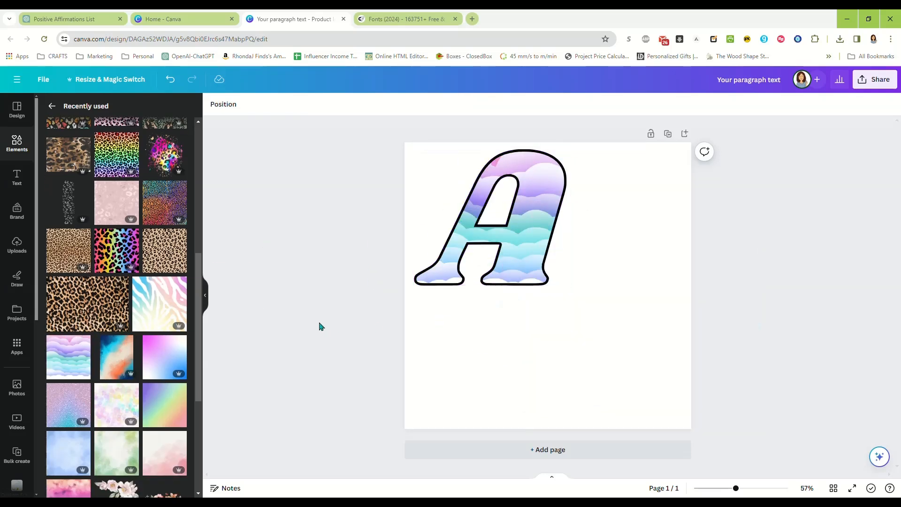
Step: Try the diagonal pastel rainbow gradient in the letter frame, and replace it with the speckled purple watercolor texture
drag(103, 409, 475, 234)
drag(475, 207, 475, 206)
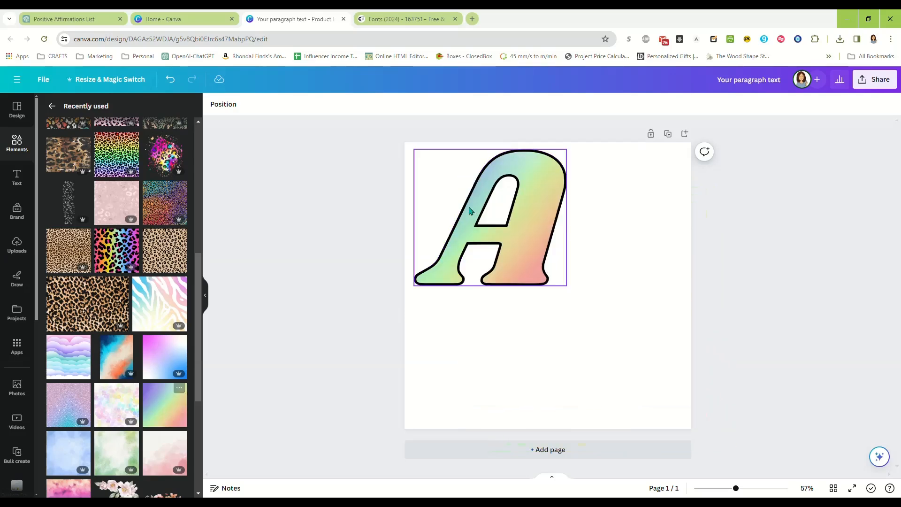
scroll(75, 374, down, 2)
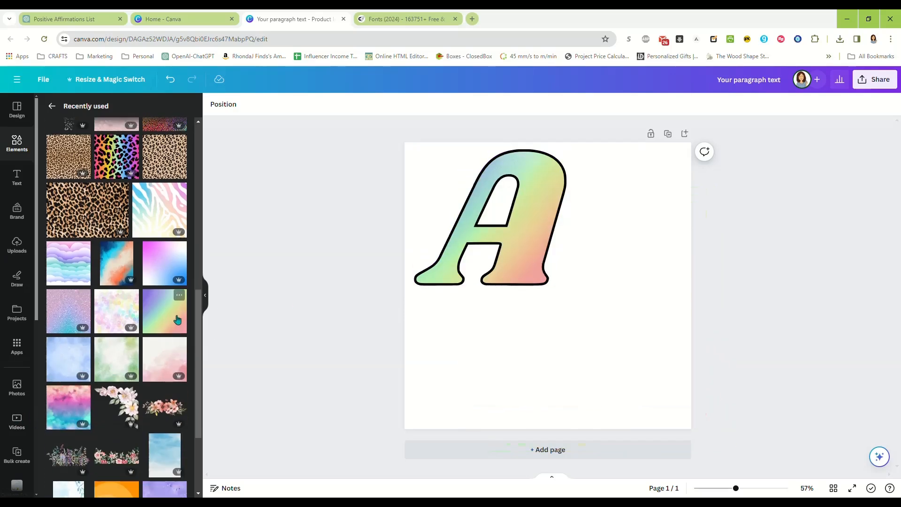
scroll(111, 406, down, 2)
scroll(110, 407, down, 2)
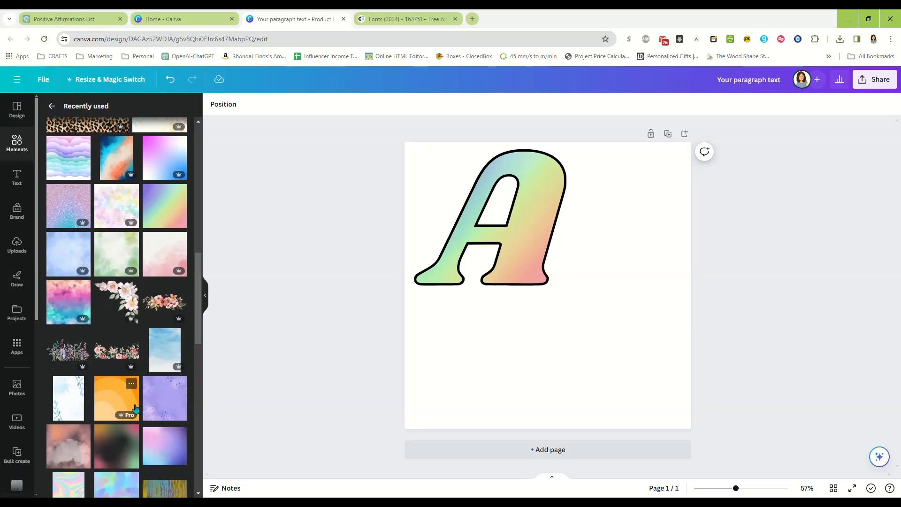
drag(163, 324, 458, 256)
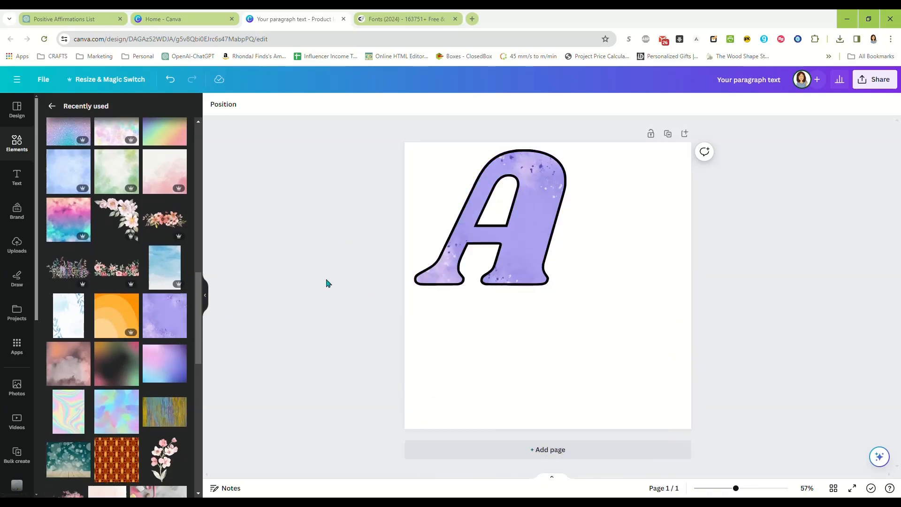
Step: Fill the letter frame with the blue and yellow weathered wood texture and deselect the letter
drag(155, 417, 542, 237)
click(422, 352)
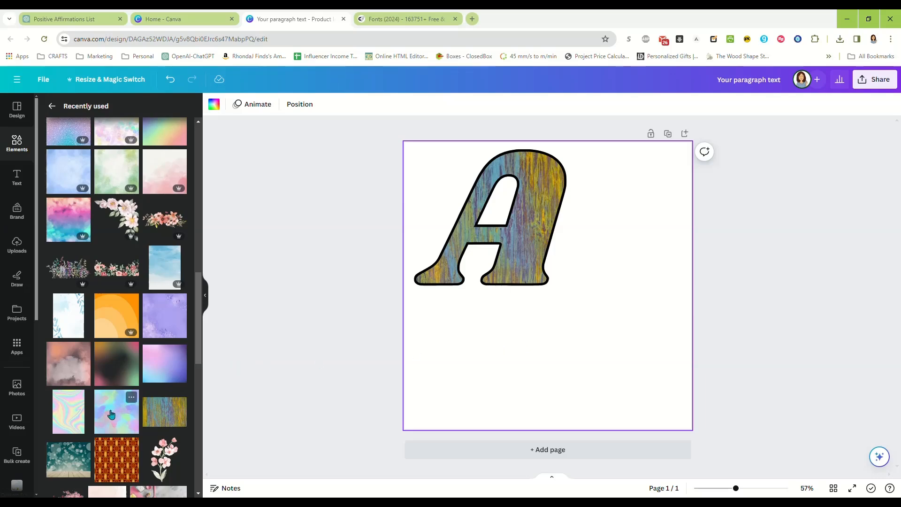
key(alt)
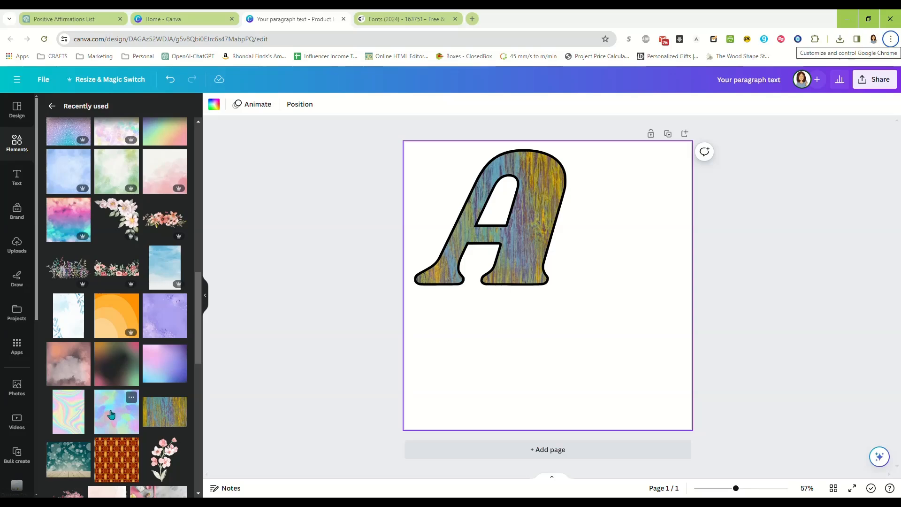